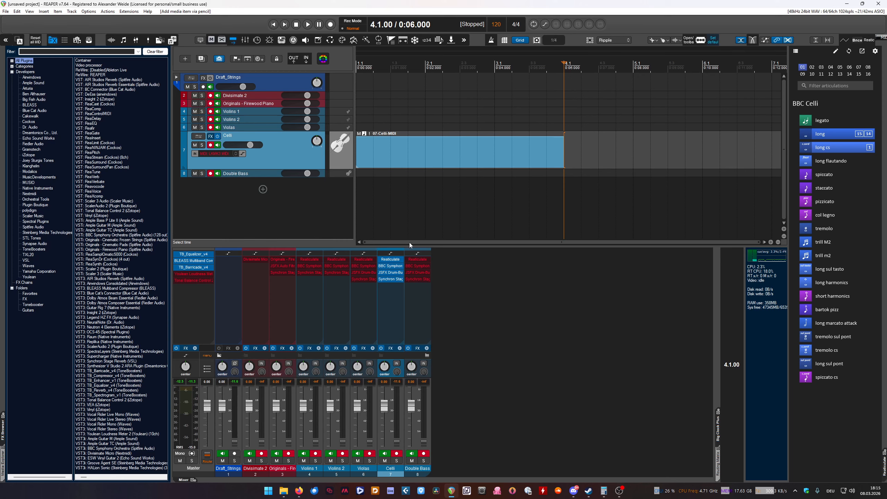
Step: Open the 07-Celli-MIDI item in the docked MIDI editor and enlarge the editor area upward
drag(409, 244, 412, 307)
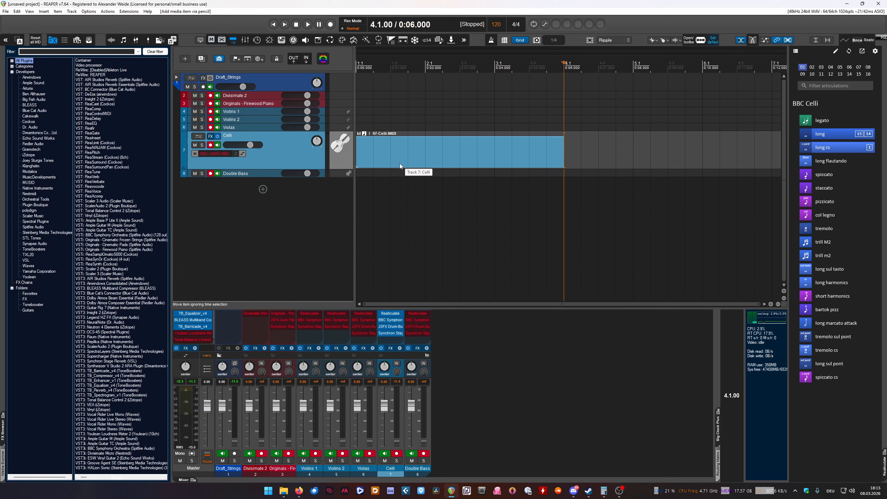
click(404, 155)
double_click(403, 155)
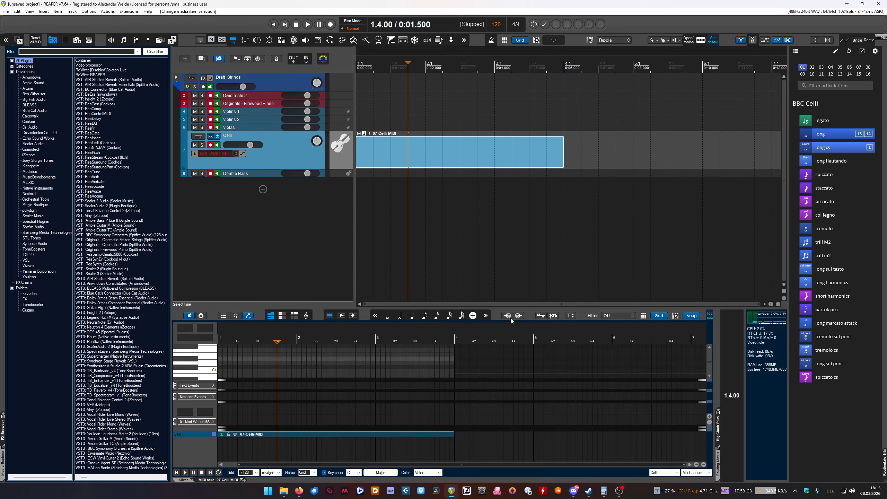
drag(465, 307, 466, 214)
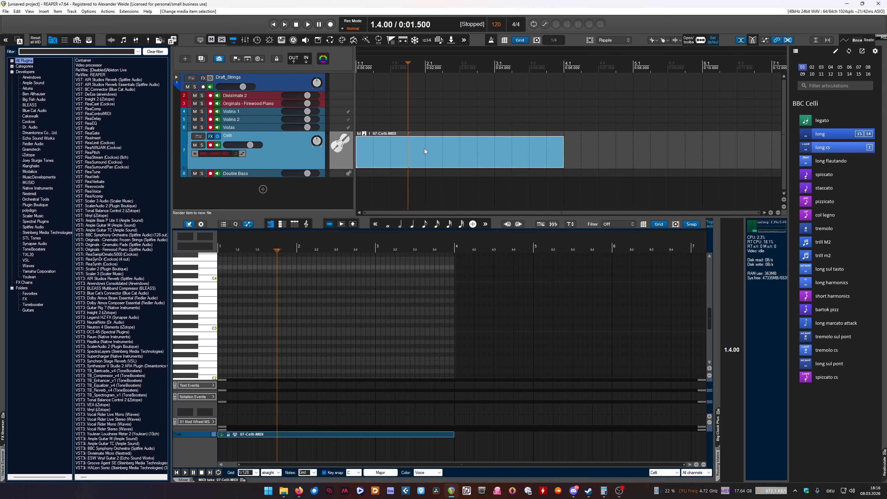
Step: Draw three consecutive one-bar notes, B3, A3 and C4, across bars 1 to 3 of the Celli item
click(396, 155)
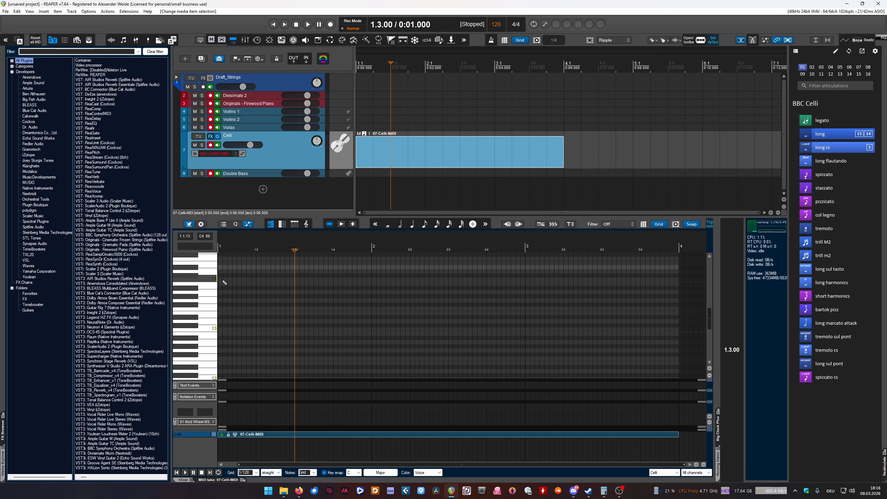
drag(227, 283, 370, 284)
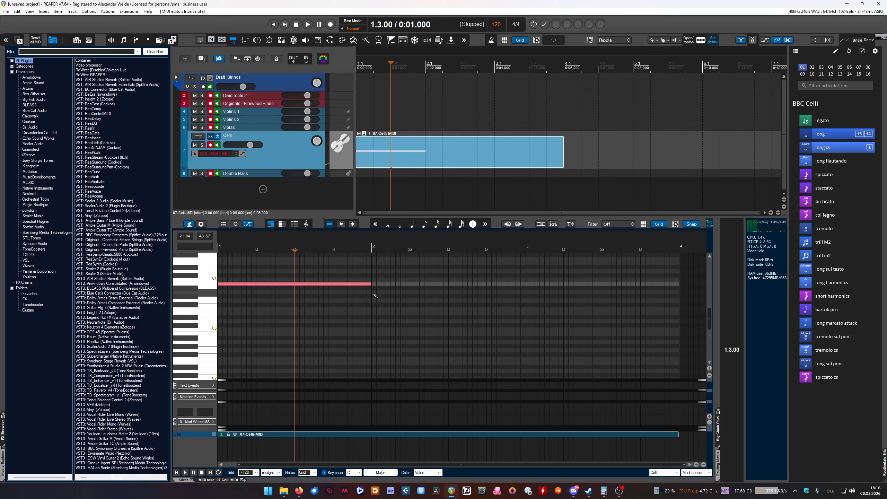
drag(375, 292, 679, 279)
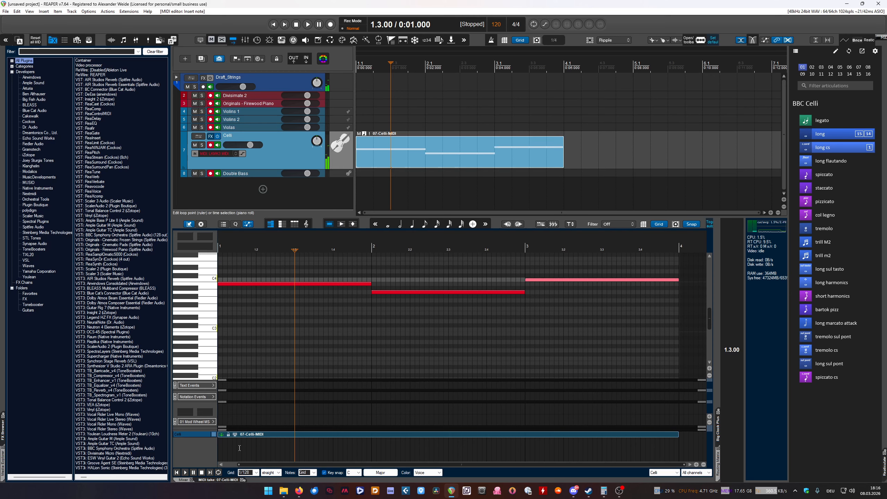
Step: Check the 11 Expression controller lane for existing data and return the lane to 01 Mod Wheel
click(204, 422)
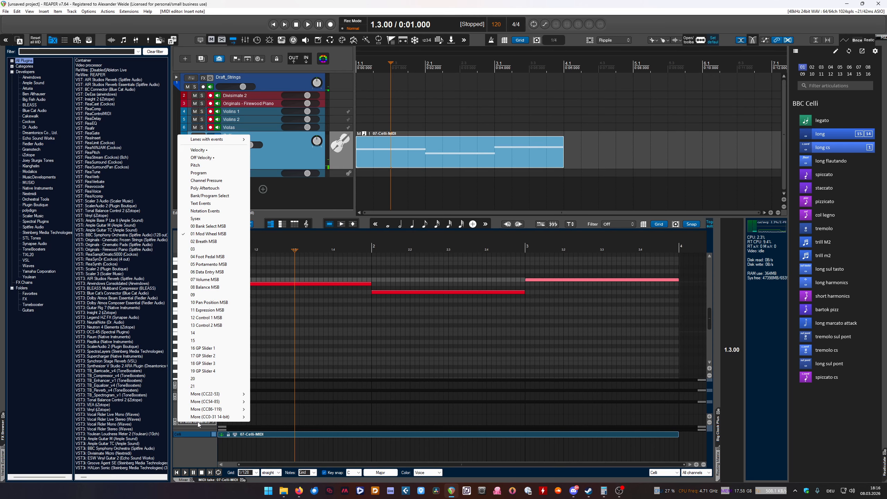
click(203, 310)
click(211, 422)
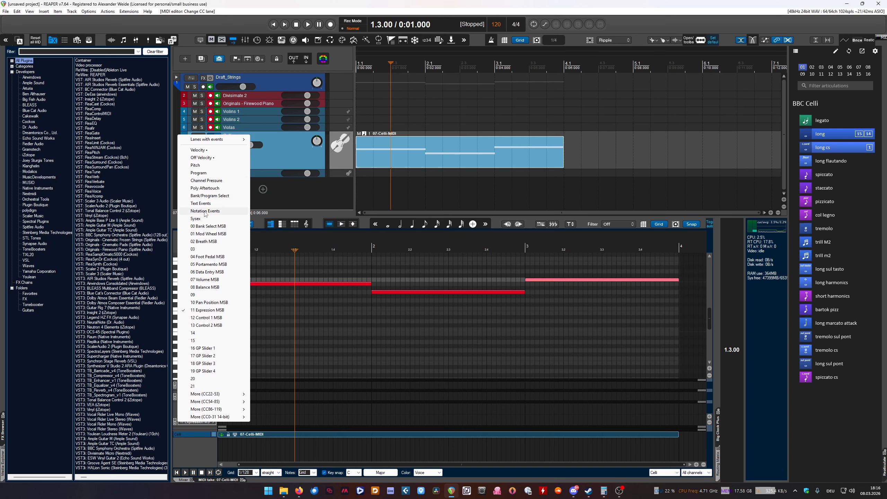
click(209, 234)
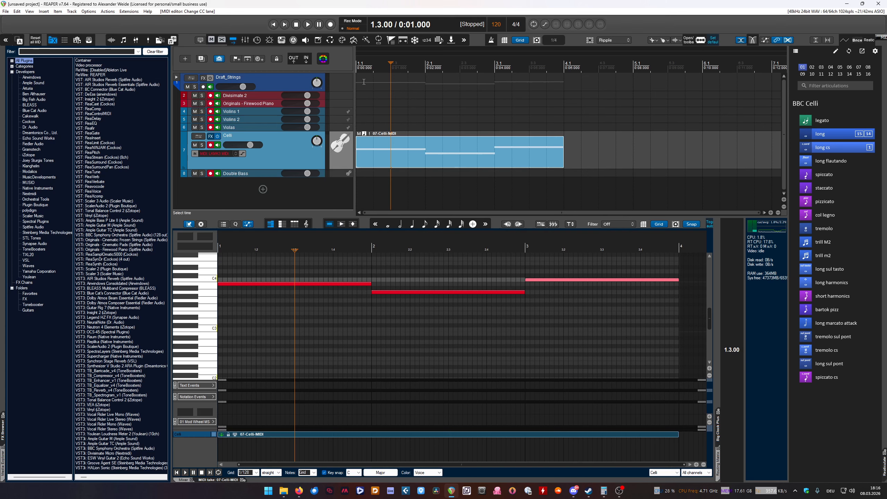
Step: Open the Score Dynamics script, widen and reposition its window, and set its grid to 1/128
key(Home)
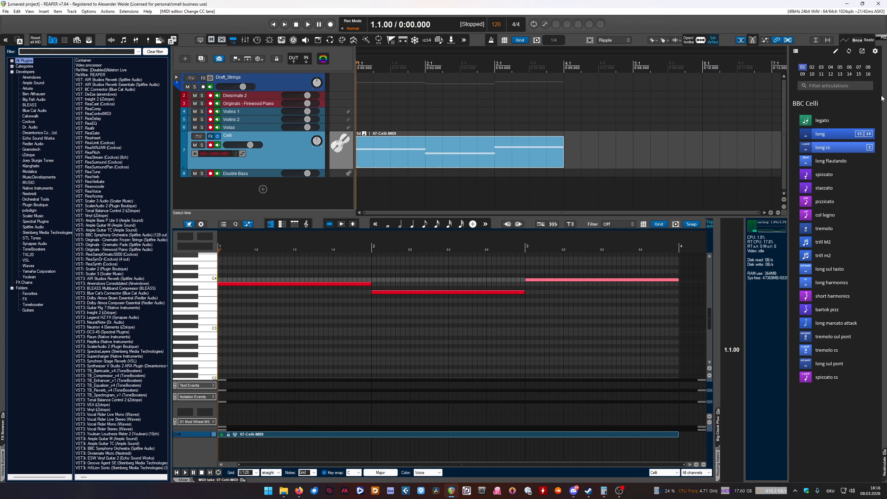
click(842, 41)
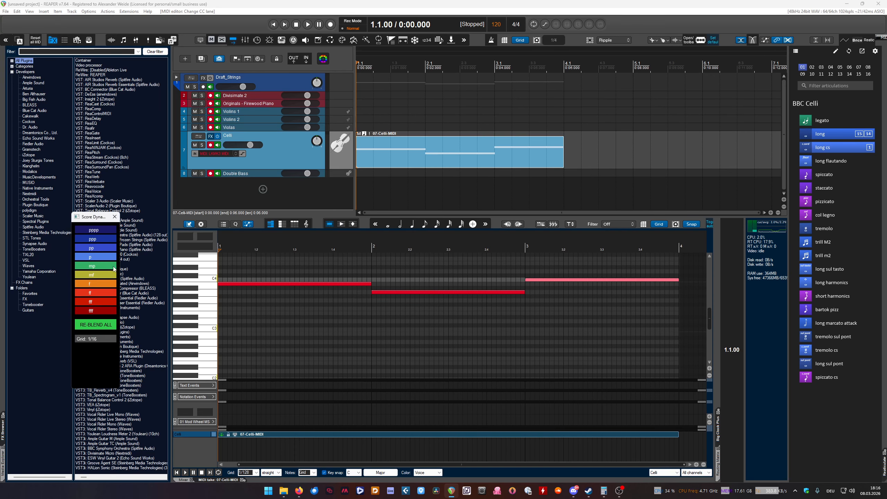
drag(120, 315, 151, 294)
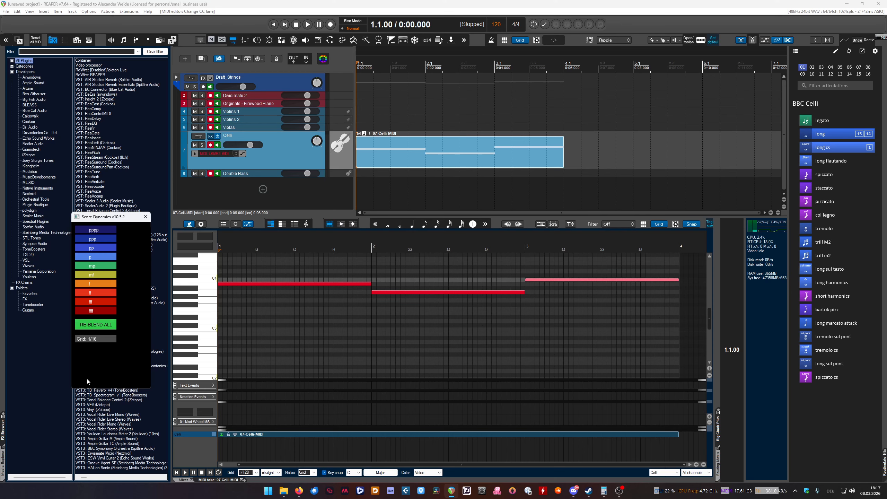
click(97, 346)
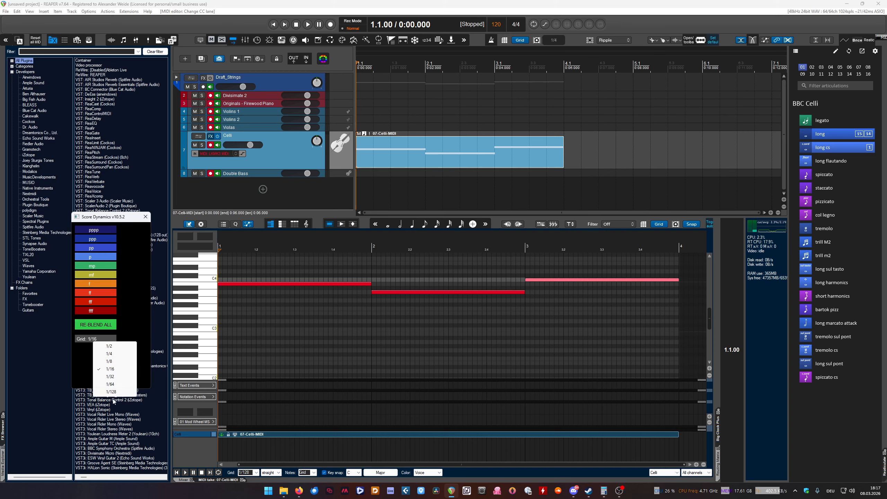
click(104, 394)
drag(108, 220, 92, 243)
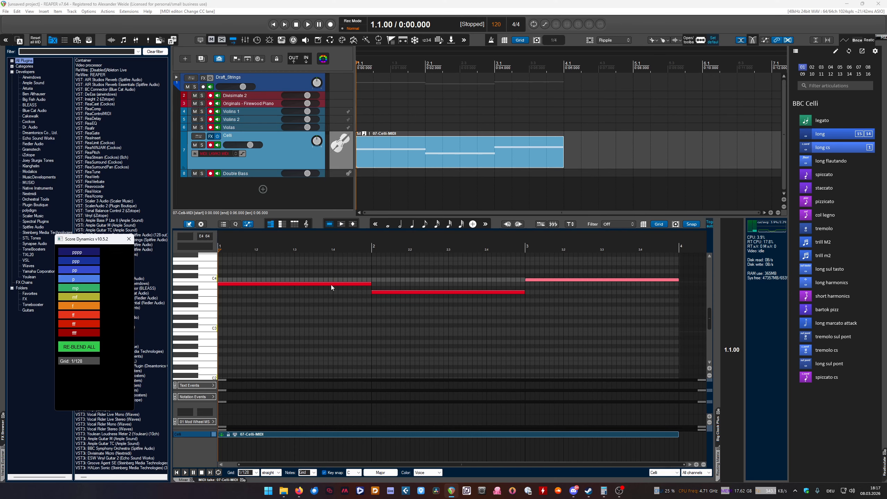
Step: Insert a p dynamic at the start of the Celli item, at 1.1.00
click(512, 152)
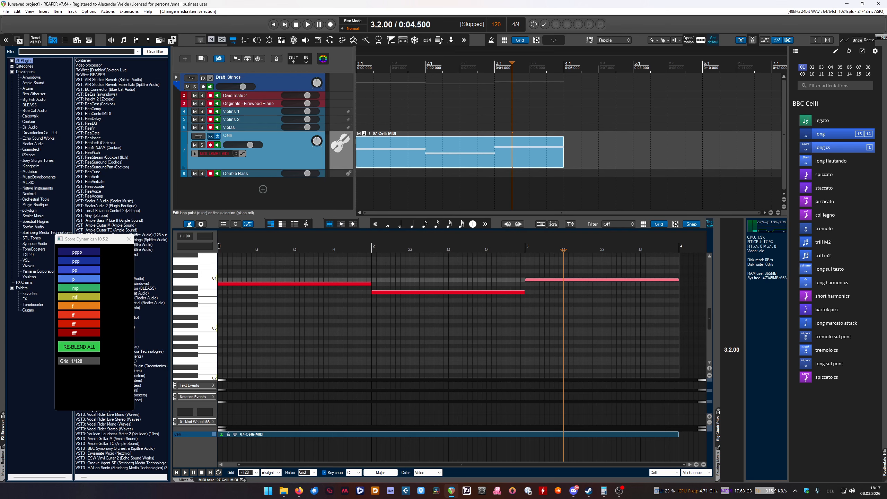
key(Home)
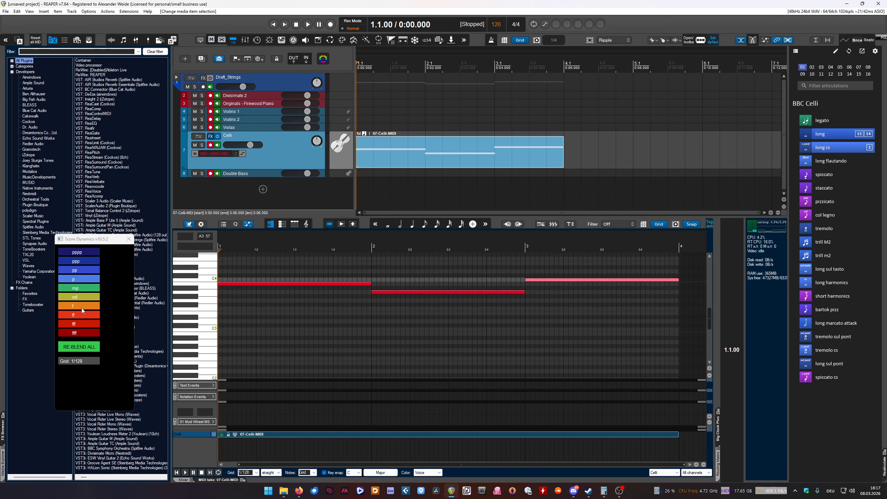
click(79, 279)
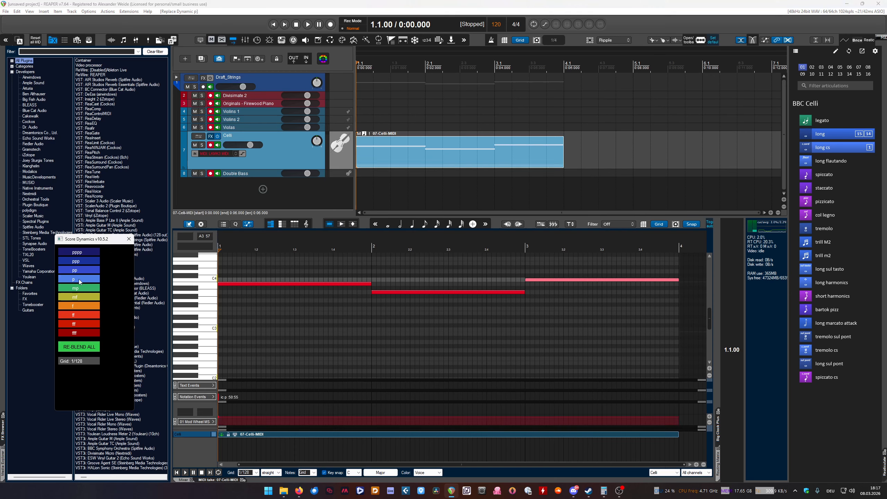
Step: Compare the p dynamic's 11 Expression data with the 01 Mod Wheel lane, ending on Mod Wheel
click(196, 422)
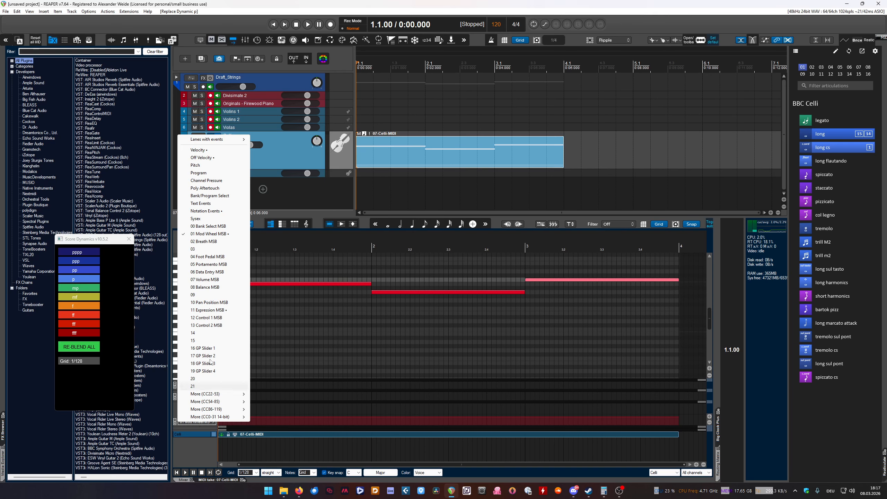
click(203, 312)
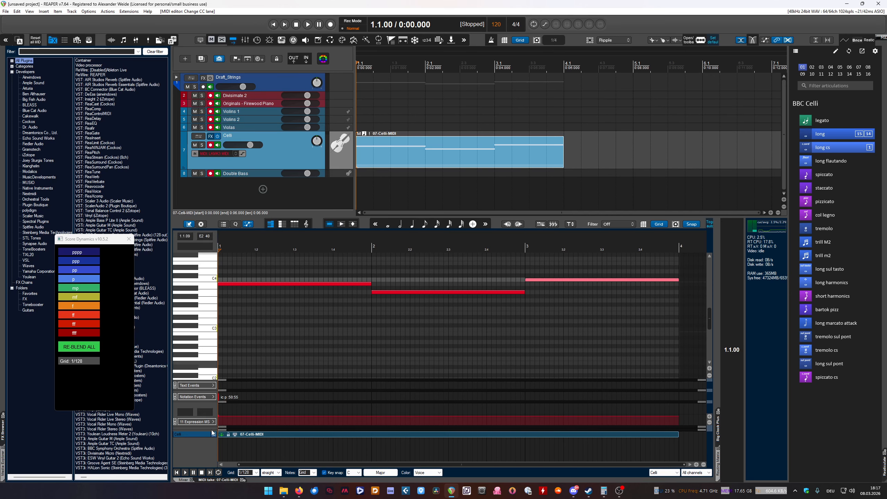
click(195, 422)
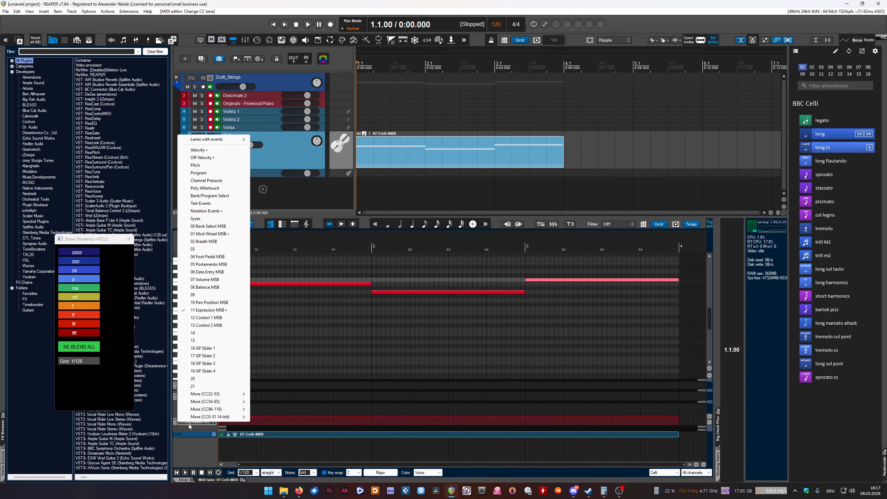
click(208, 234)
Step: Insert an f dynamic at the start of bar 2 and a pppp dynamic at the start of bar 3
click(371, 246)
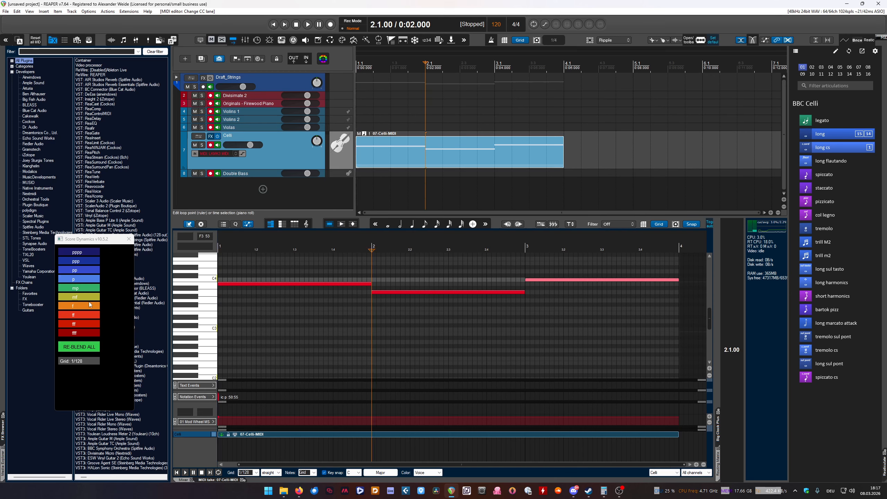
click(79, 306)
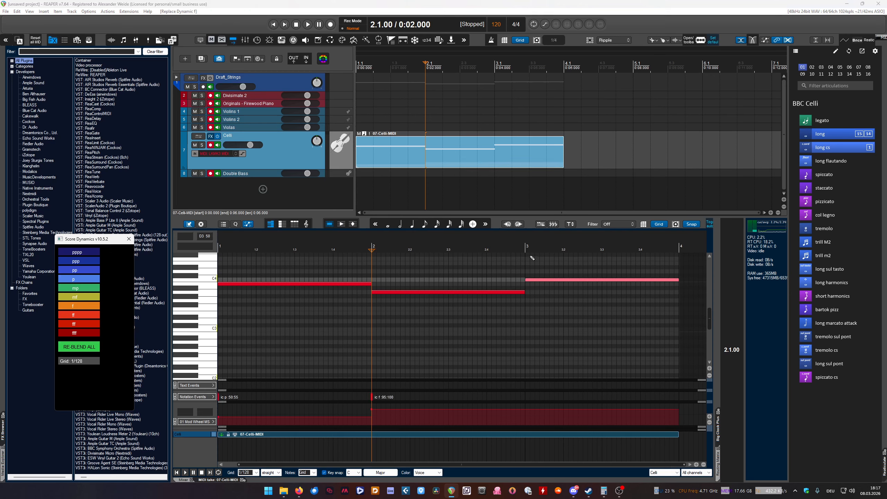
click(524, 307)
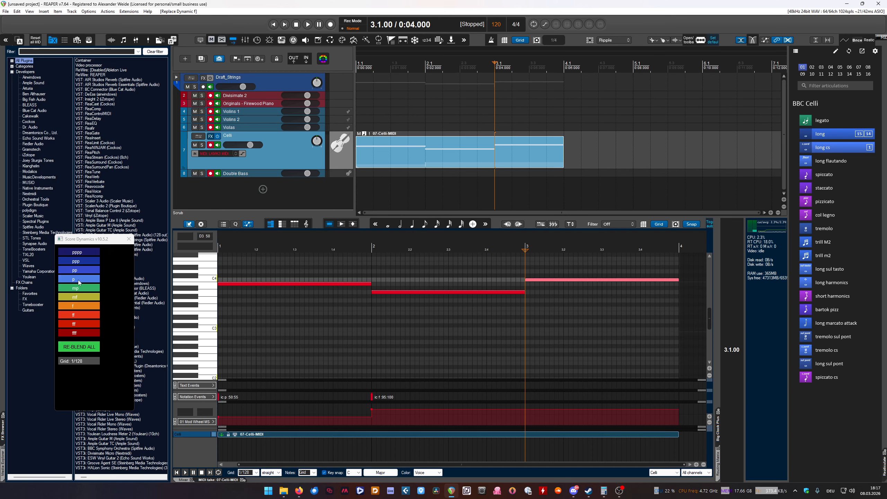
click(86, 251)
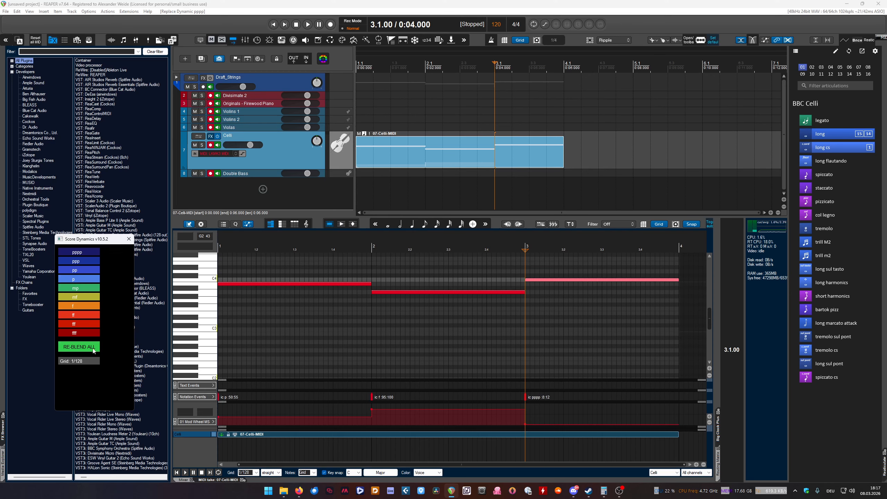
Step: Set the Score Dynamics grid to 1/2 and re-blend all dynamics
click(78, 362)
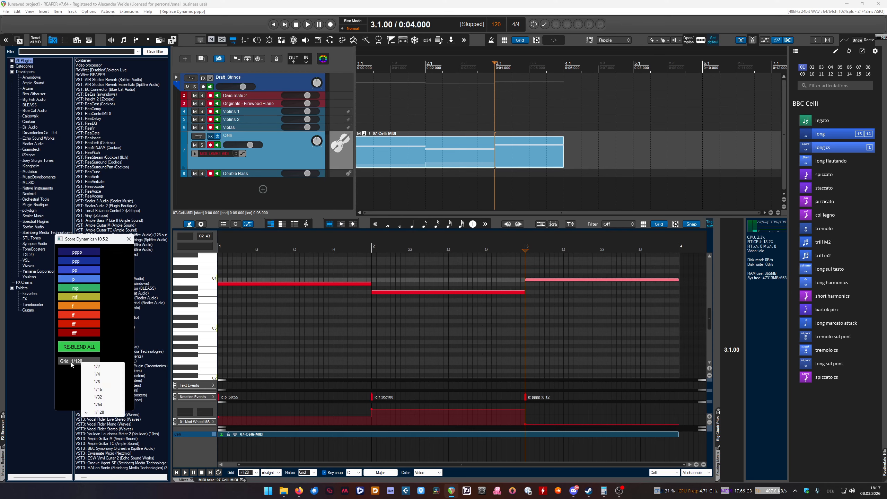
click(89, 366)
click(86, 363)
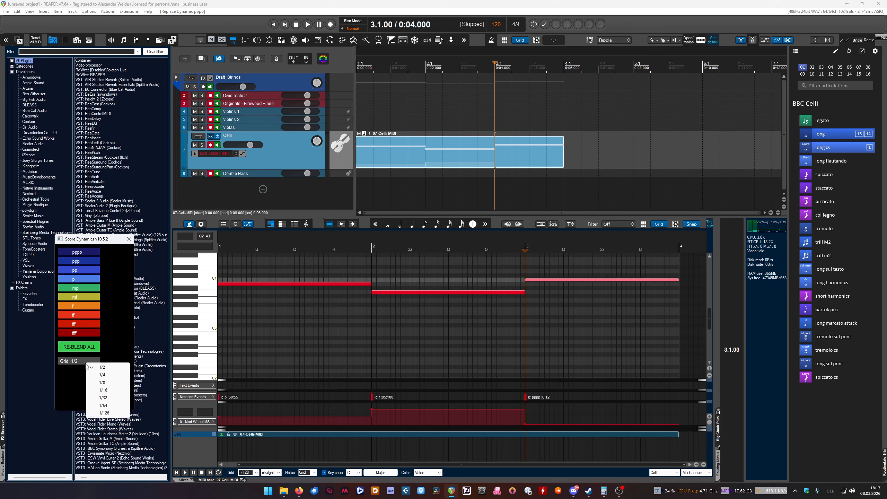
click(80, 351)
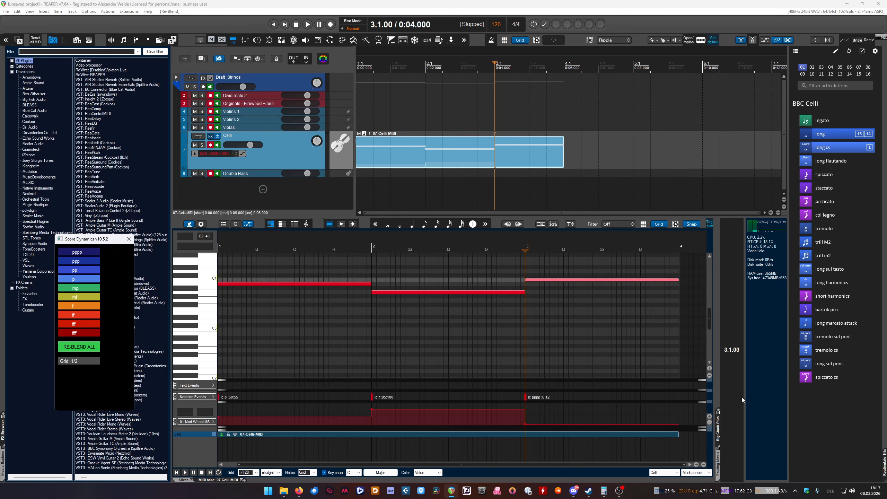
Step: Set the Score Dynamics grid to 1/128 and re-blend all dynamics into gradual controller curves
click(79, 362)
click(86, 414)
click(83, 349)
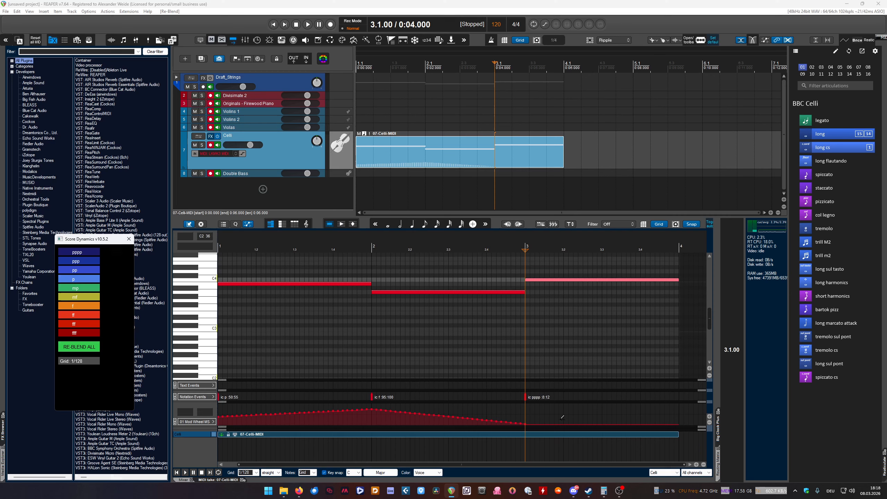
Step: Examine the re-blended curve in the 11 Expression lane and switch back to the 01 Mod Wheel lane
click(205, 422)
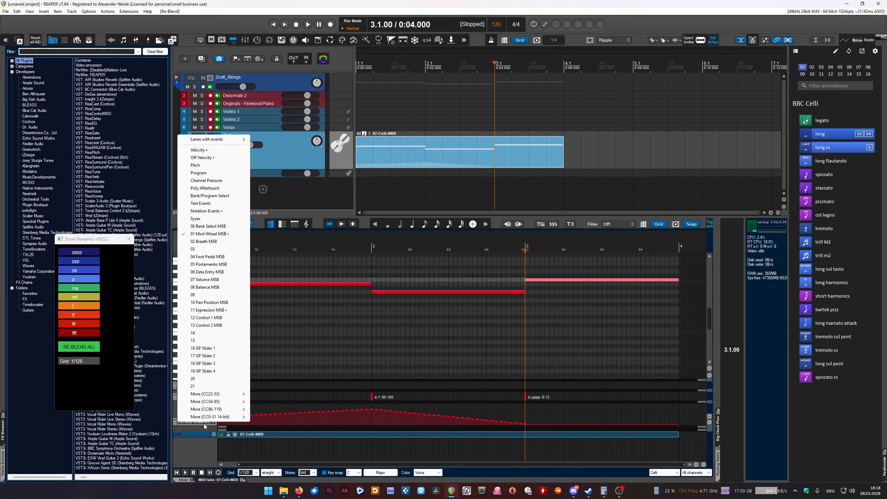
click(197, 311)
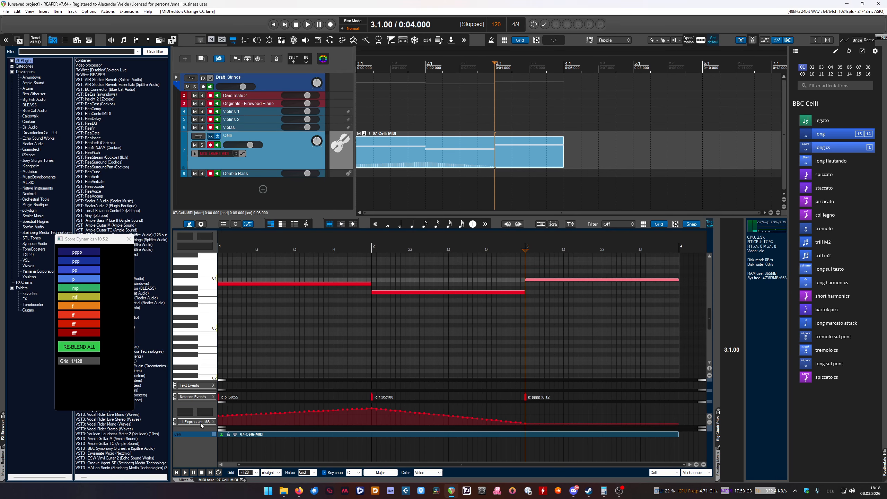
click(204, 422)
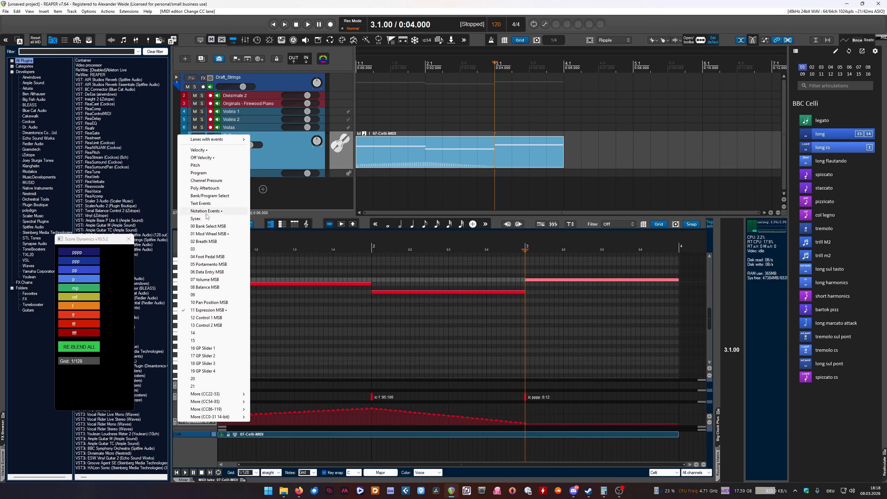
click(212, 234)
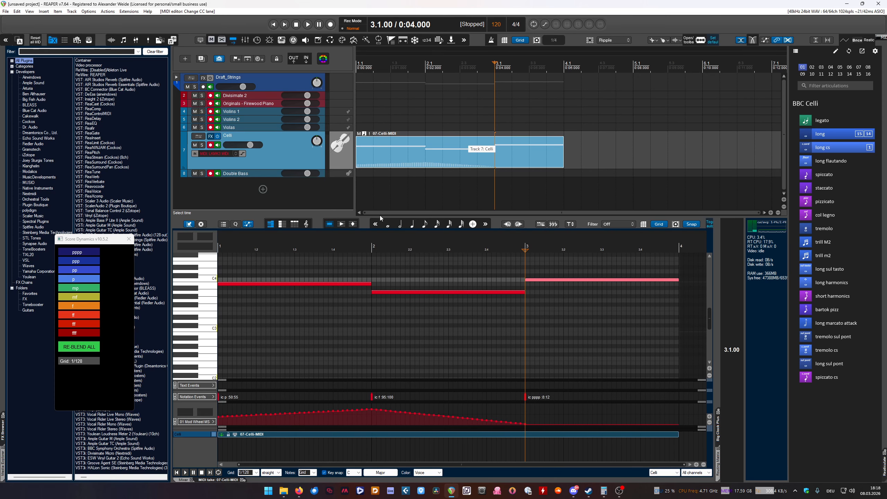
Step: Reduce the MIDI editor's height, open the MIDI Manager script and place its window above Score Dynamics
drag(378, 217, 391, 243)
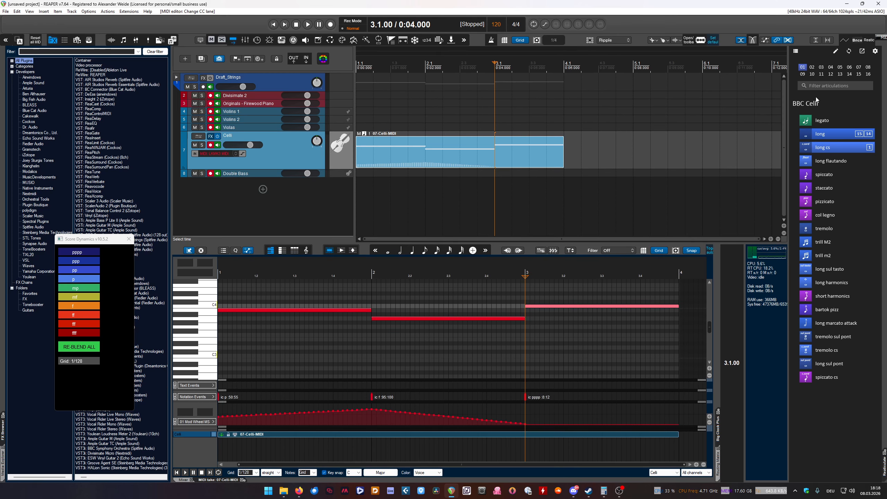
click(858, 41)
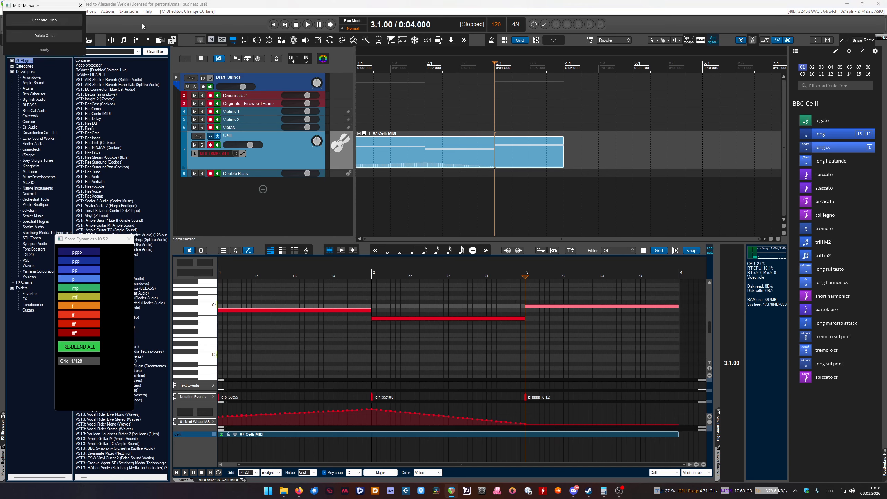
drag(31, 6, 87, 177)
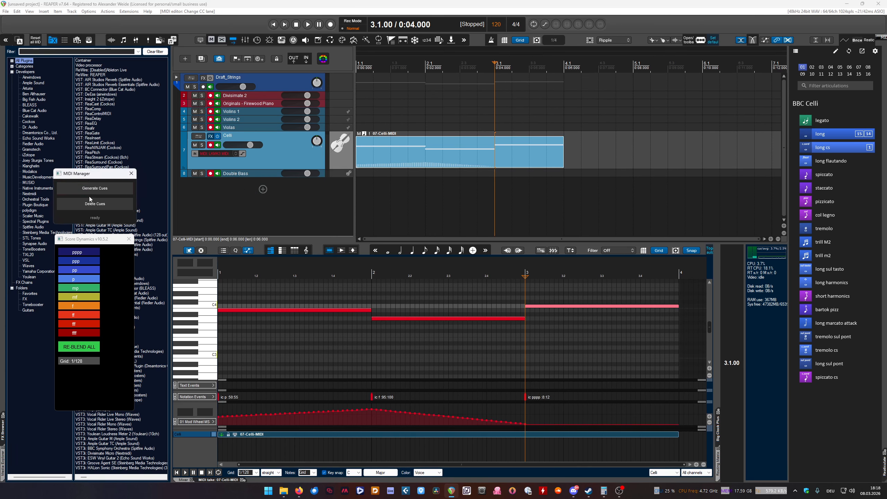
Step: Generate cues for the Celli item's dynamics with MIDI Manager and move its window aside
click(93, 189)
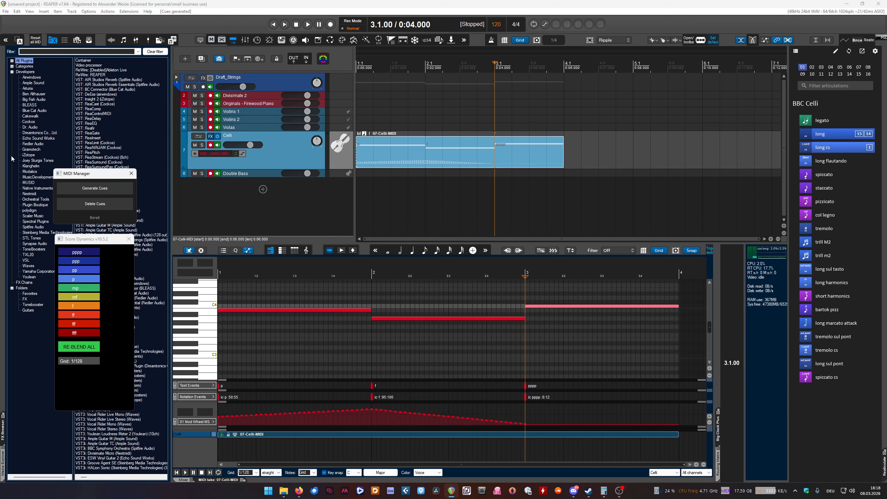
drag(97, 175, 137, 162)
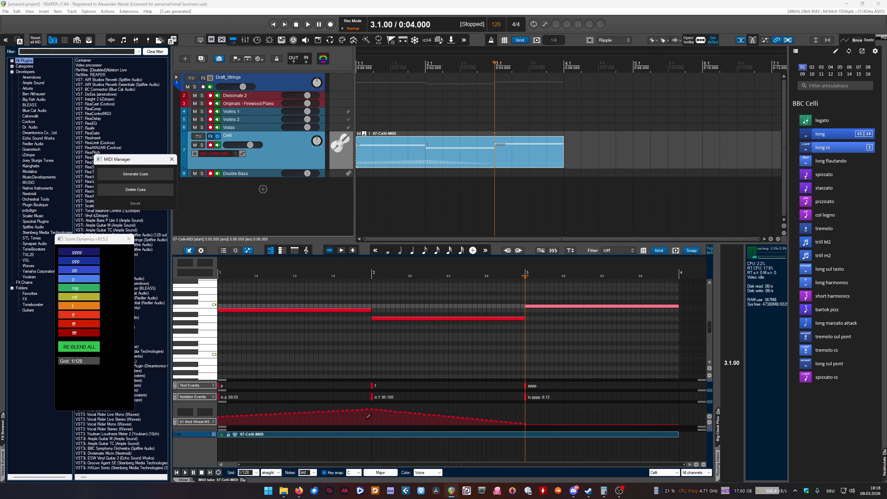
Step: Replace the f dynamic at bar 2 with mp and try to re-blend all dynamics
mouse_move(372, 399)
mouse_down()
mouse_move(382, 403)
mouse_move(370, 402)
mouse_up()
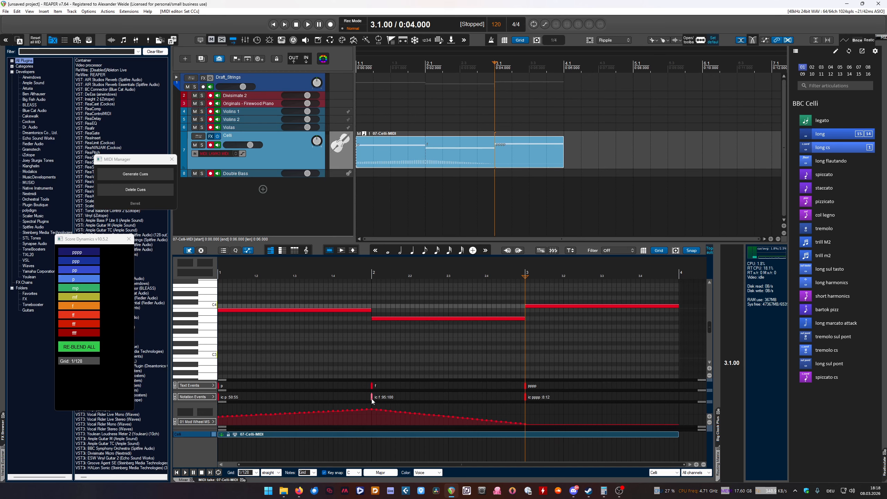
key(Delete)
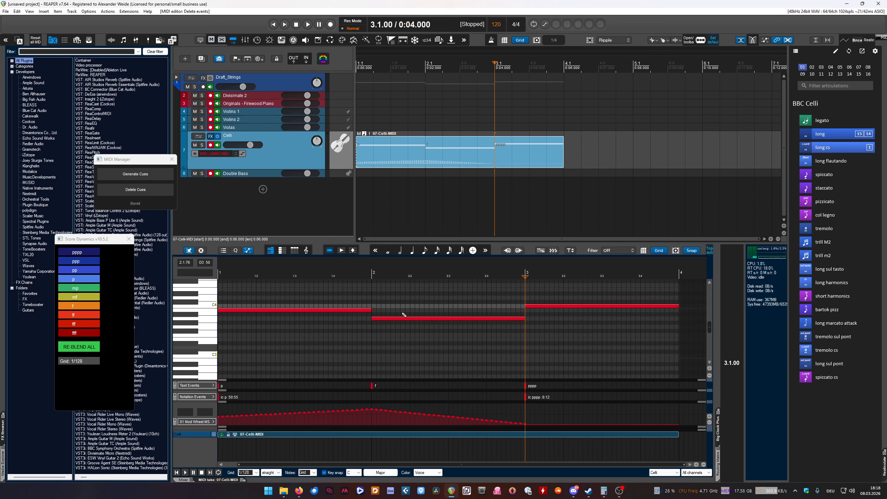
click(371, 400)
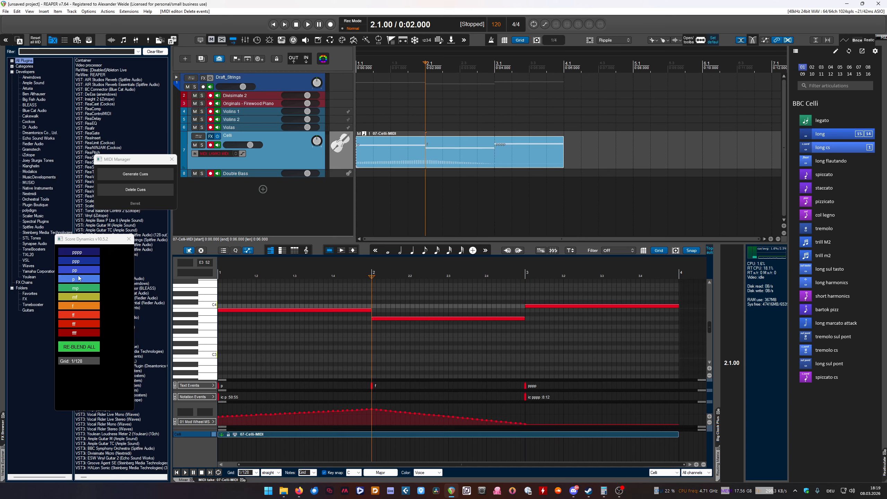
click(78, 289)
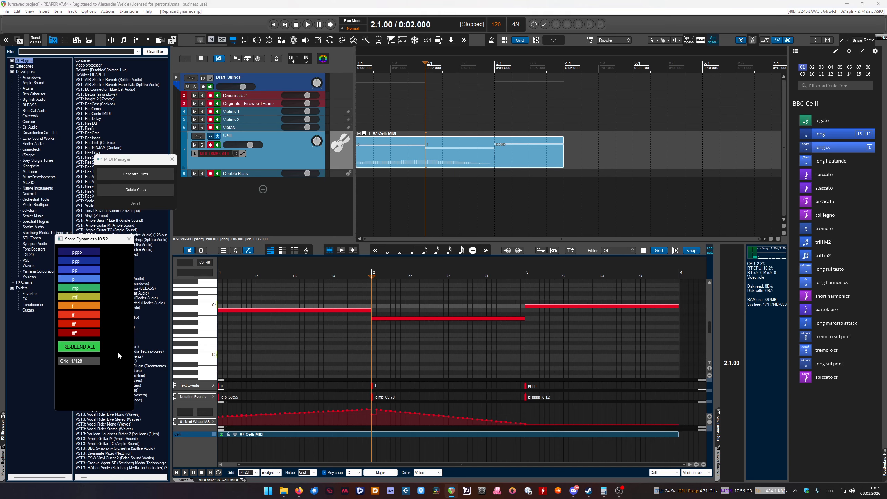
click(89, 348)
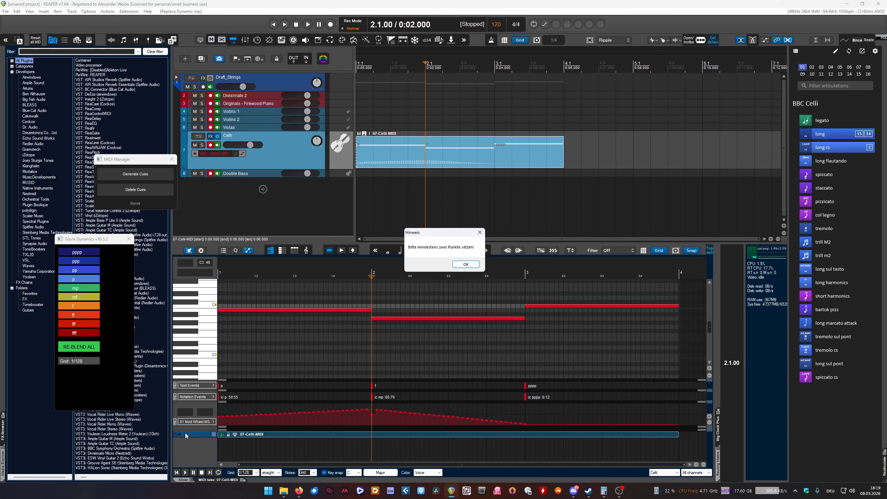
click(466, 264)
Step: Delete the existing text cues with MIDI Manager and re-blend all dynamics around the mp at bar 2
drag(143, 163, 128, 172)
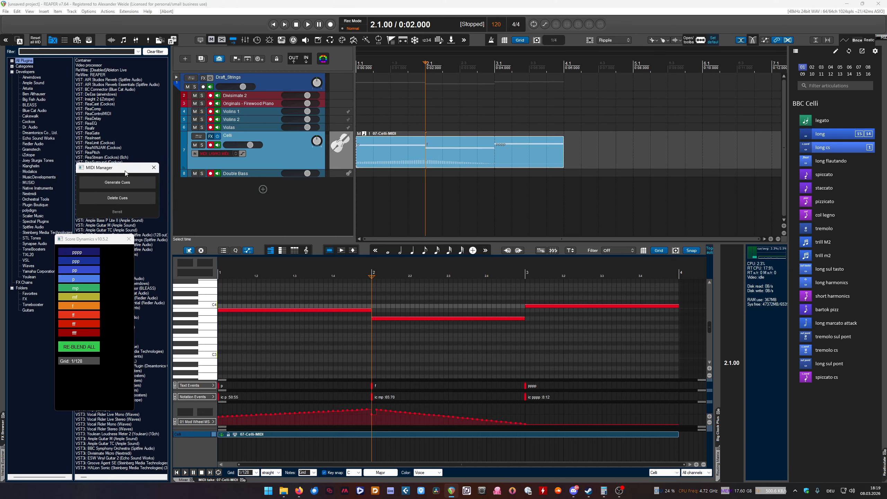
click(118, 198)
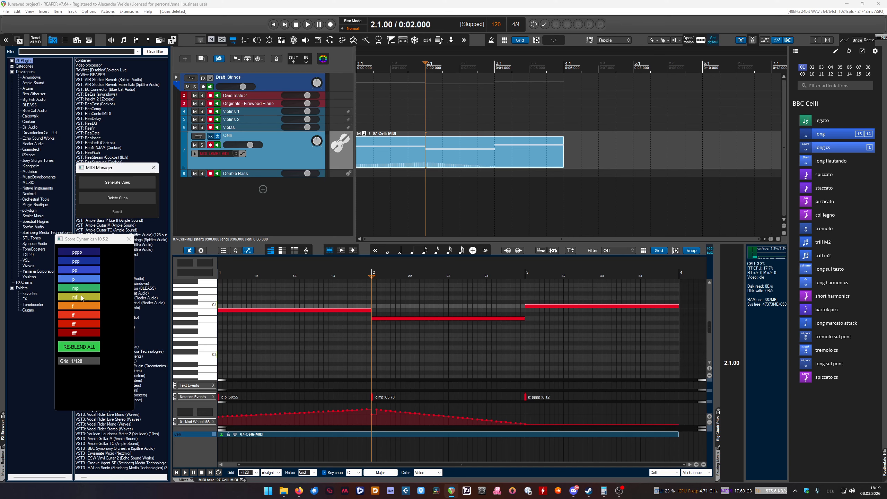
click(83, 347)
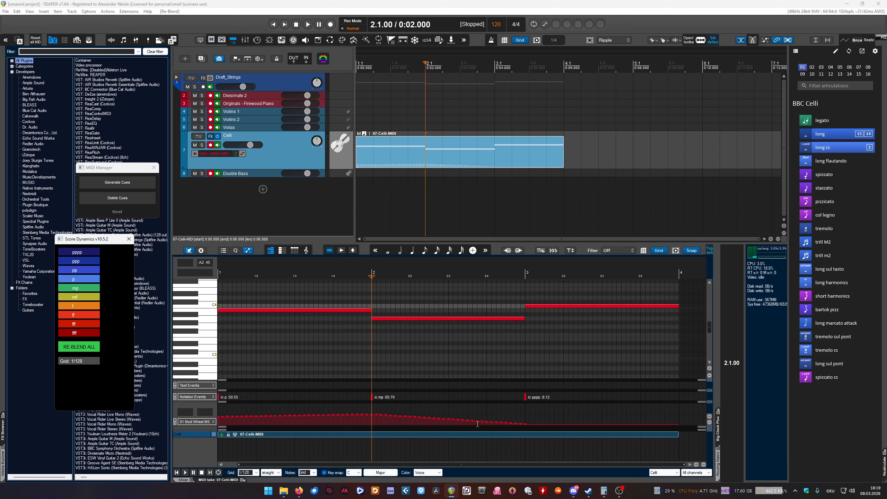
Step: Generate the p, mp and pppp cues anew and place the MIDI Manager window above Score Dynamics
click(146, 184)
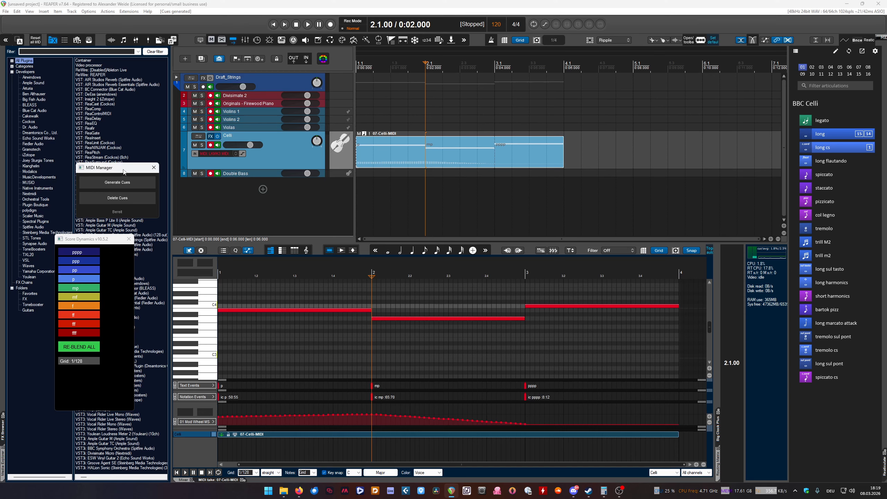
drag(124, 171, 99, 184)
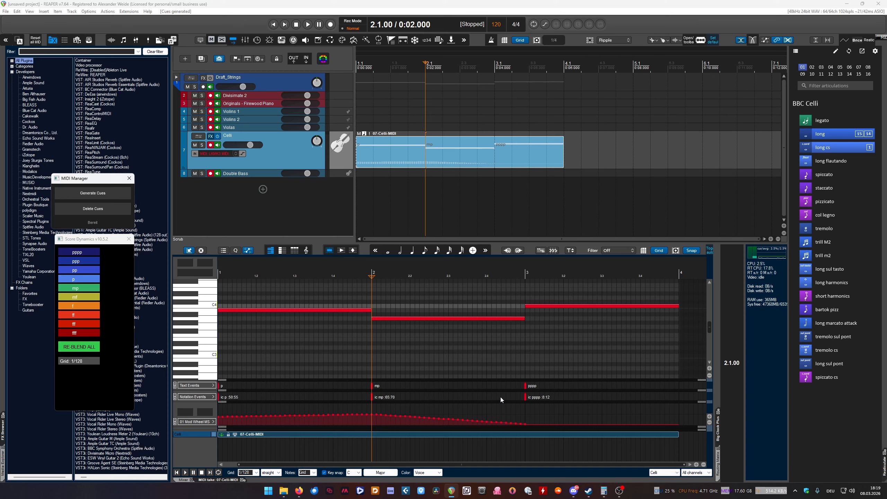
Step: Replace the pppp dynamic at bar 3 with ffff and try to re-blend all dynamics
click(526, 457)
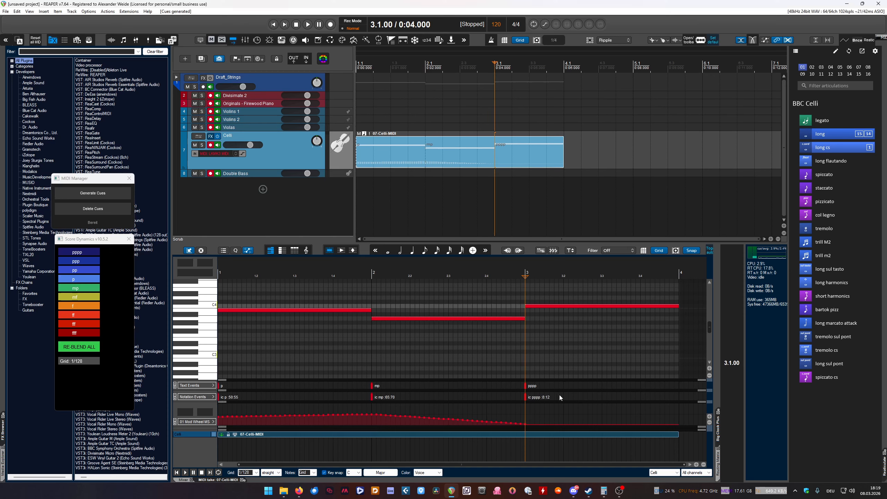
drag(577, 397, 525, 397)
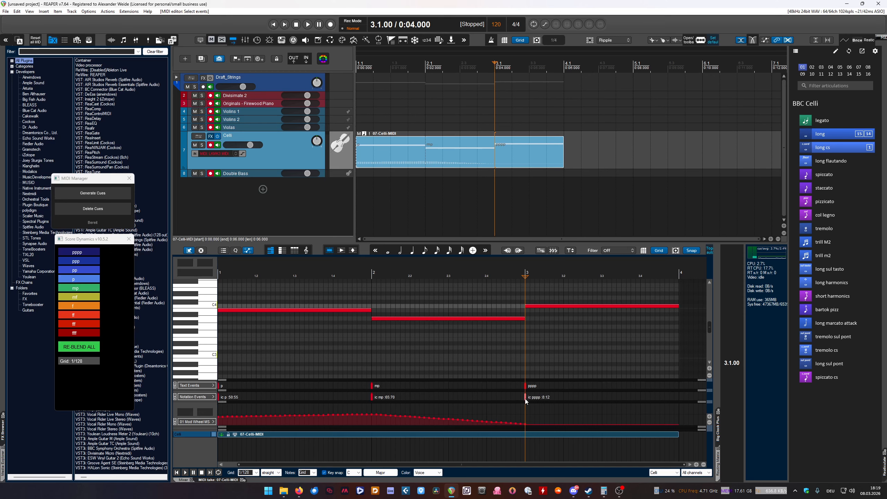
key(Delete)
click(96, 334)
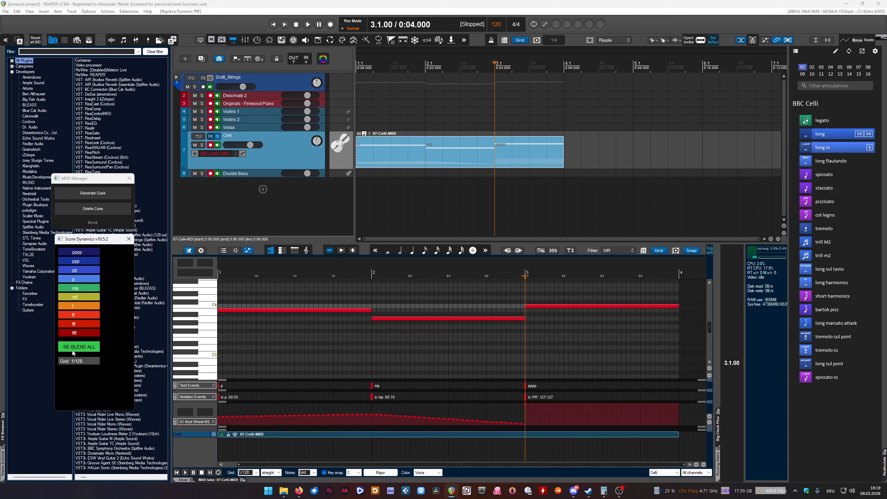
click(73, 350)
click(462, 270)
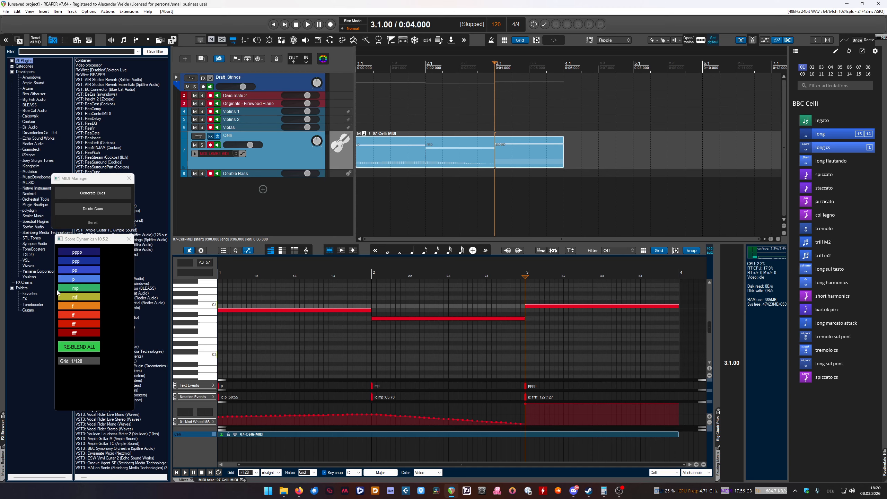
Step: Re-blend all dynamics with the old cues deleted and regenerate the cues for p, mp and ffff
click(99, 210)
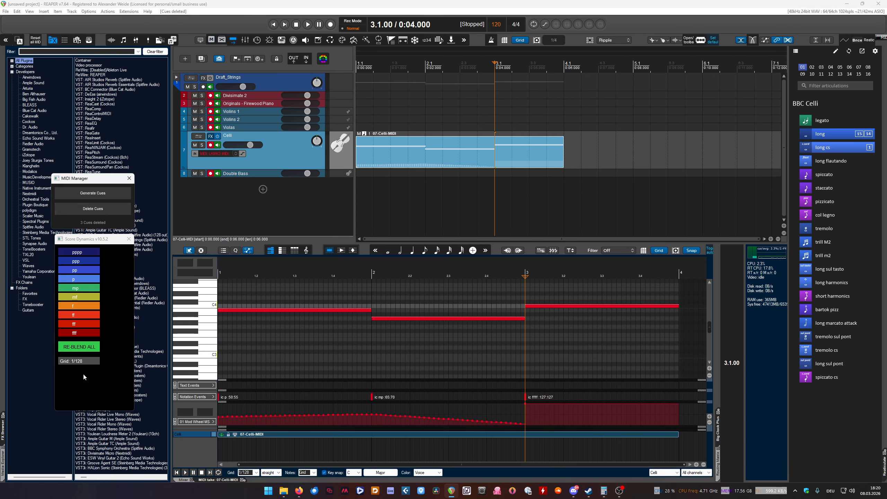
click(79, 346)
click(100, 194)
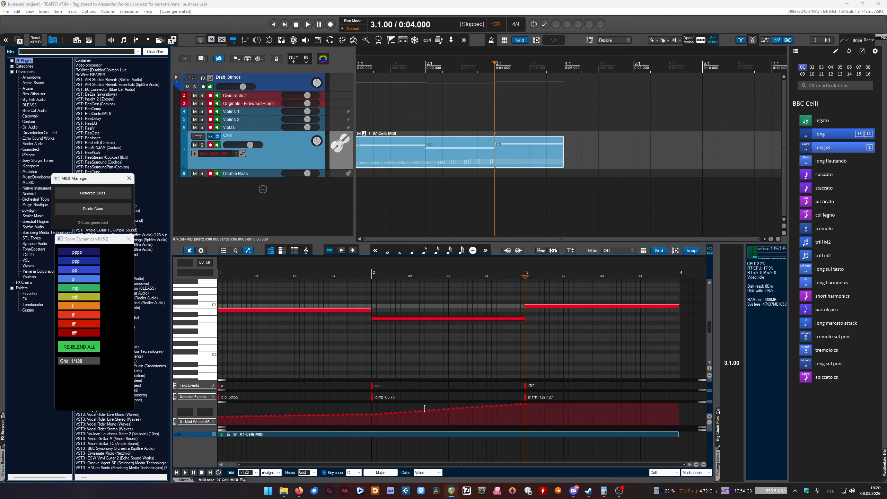
Step: Play the Celli item from the project start to hear the blended dynamics, and stop in bar 3
click(358, 69)
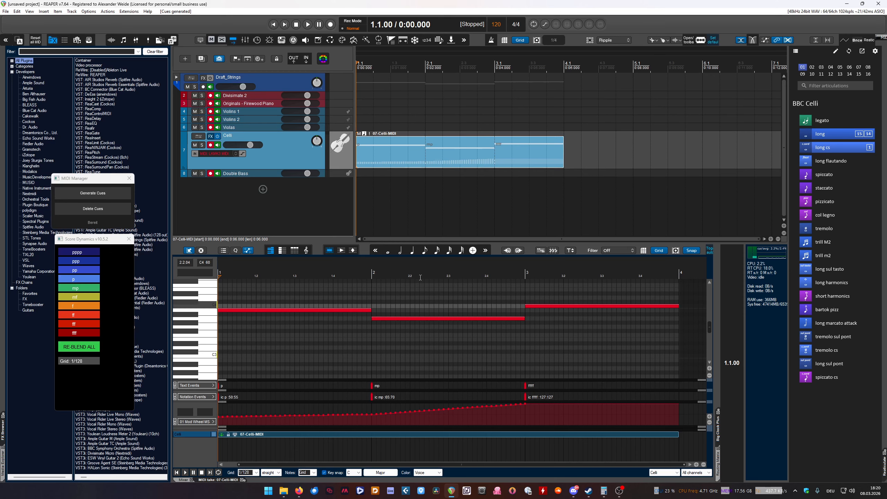
key(space)
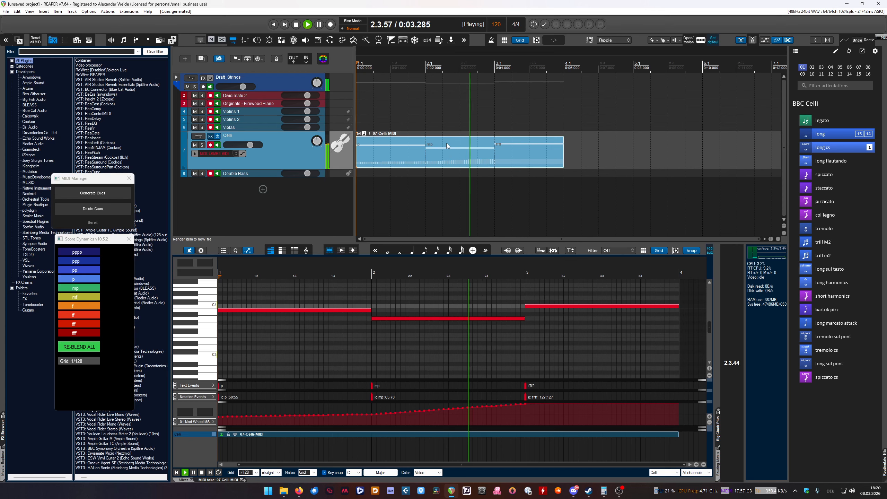
key(space)
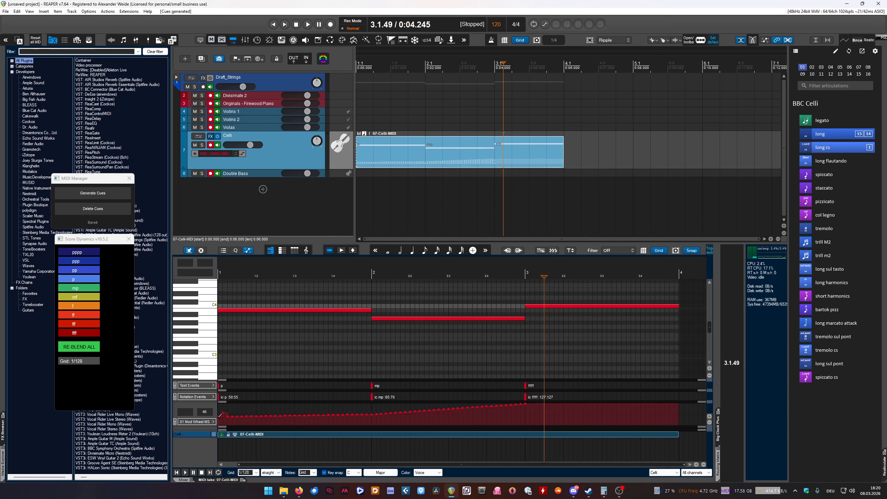
Step: Draw a wavy freehand curve across the first bars of the 01 Mod Wheel lane and undo back through the ffff edits
drag(235, 408, 406, 409)
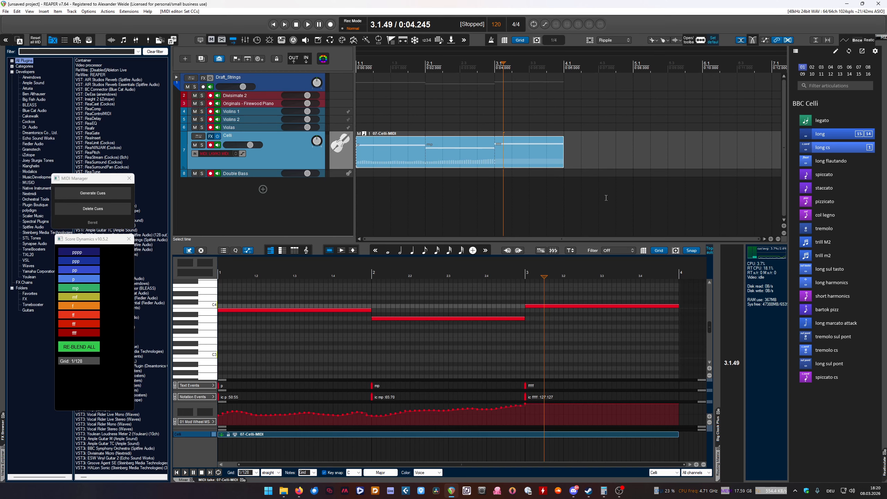
click(18, 12)
click(24, 18)
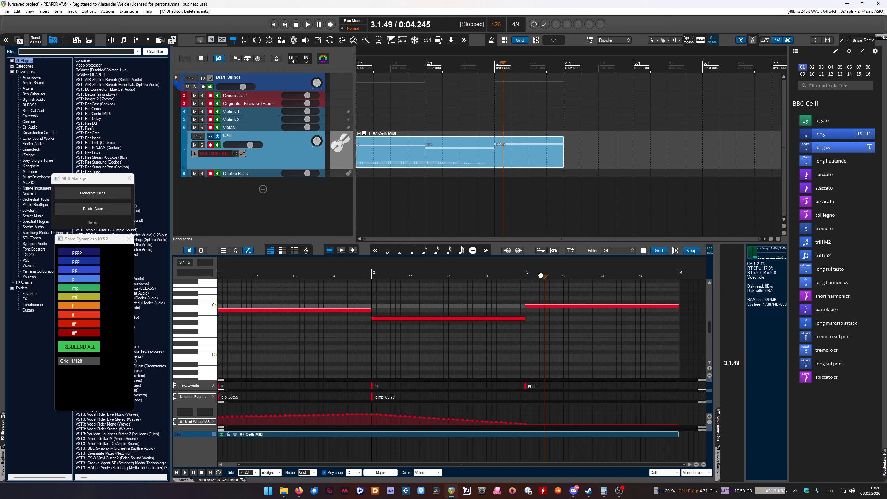
Step: Remove all text cues from the item, starting with the pppp cue at bar 3, and re-blend all dynamics
click(530, 386)
key(Delete)
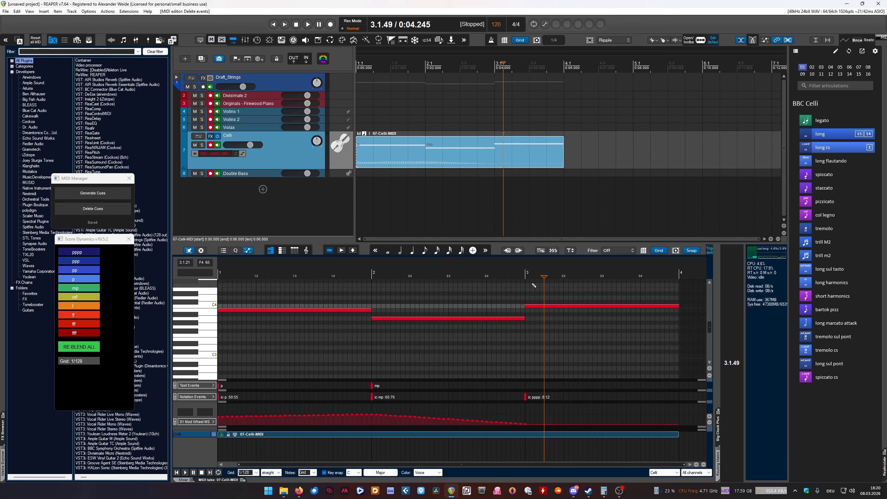
click(60, 208)
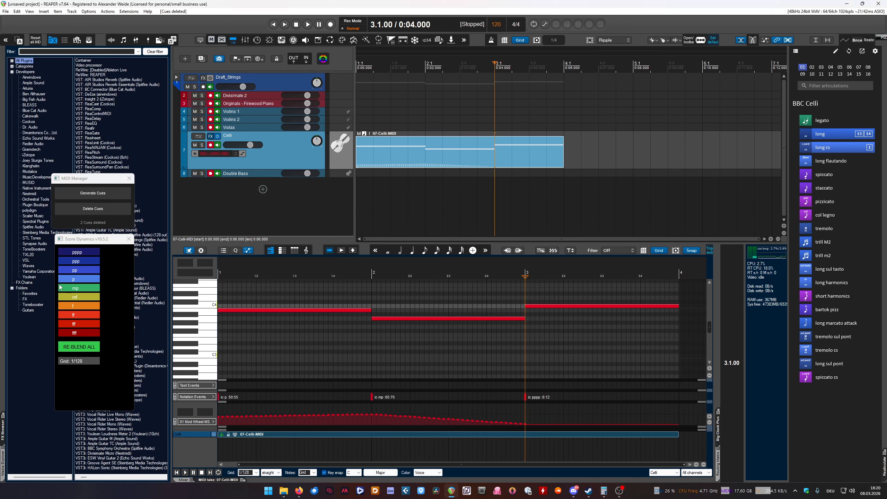
click(84, 349)
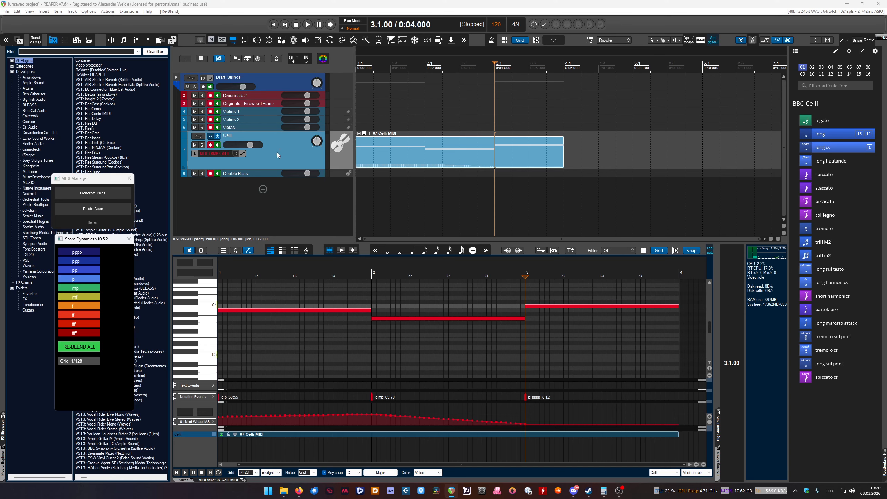
Step: Filter the FX browser by "hu" and add MIDI Velocity and Timing Humanizer to the Celli mixer channel after Reaticulate
click(58, 51)
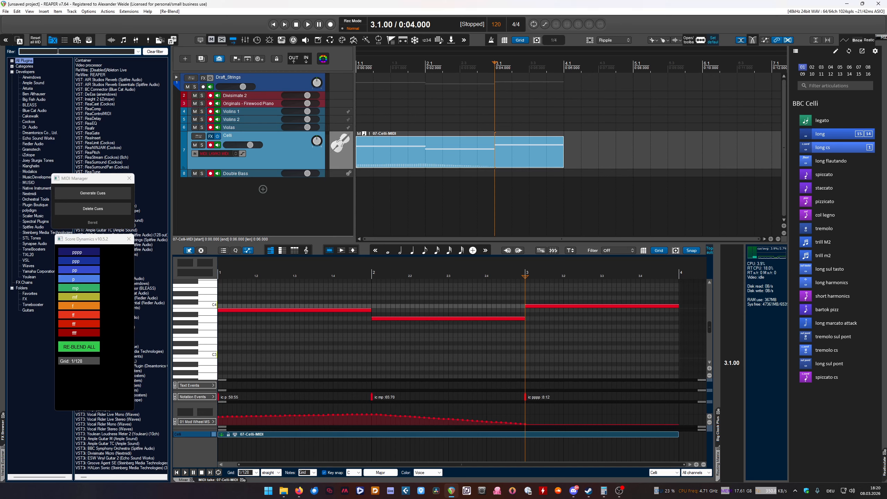
text(ra)
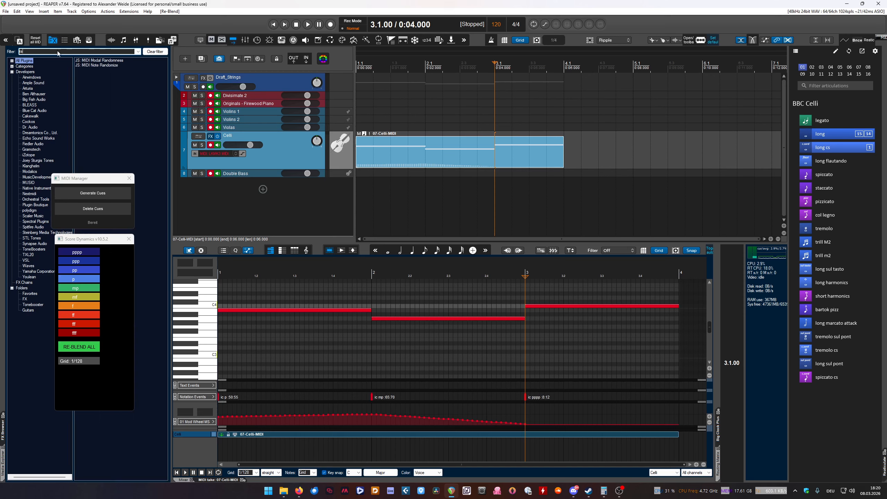
text(hu)
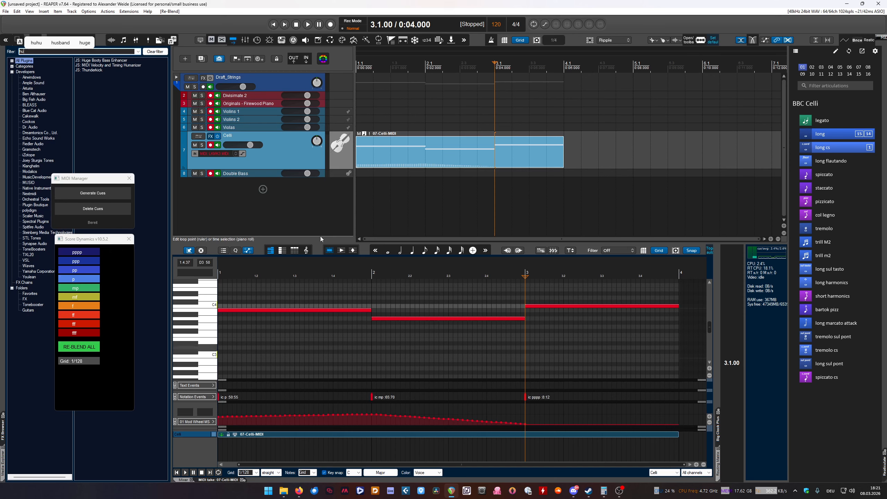
click(183, 480)
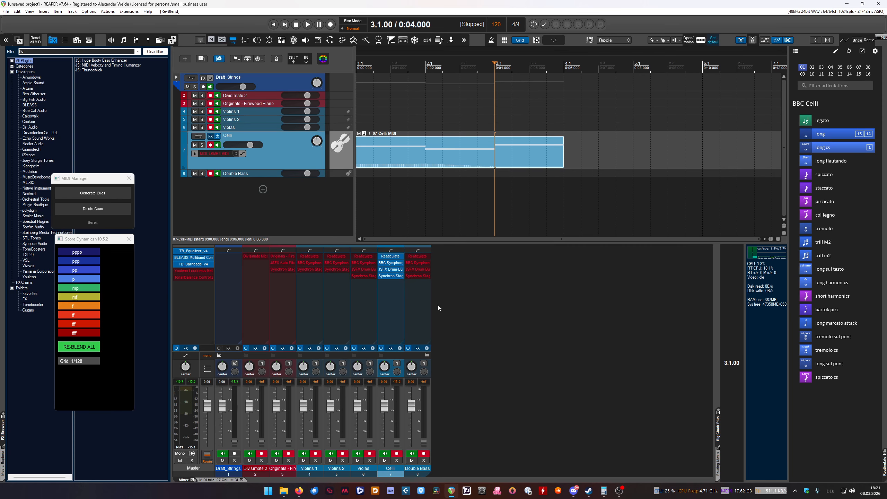
drag(115, 65, 392, 264)
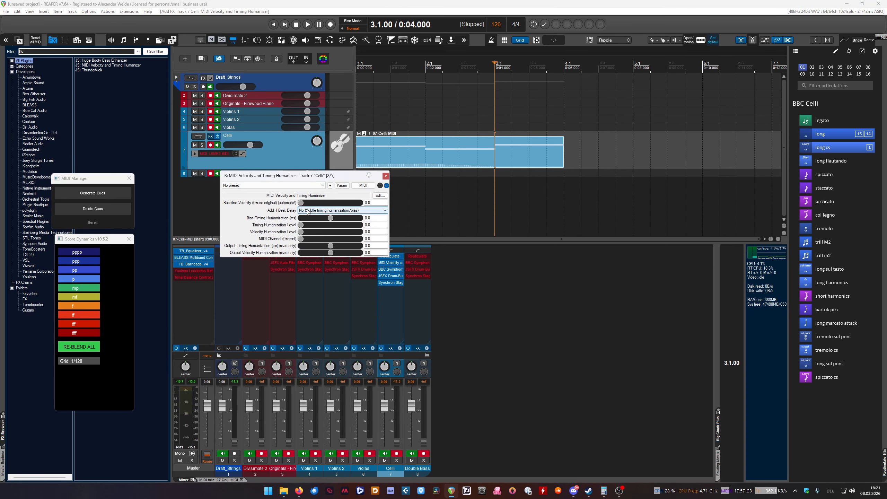
Step: Set the humanizer's baseline velocity to 17.0, bias timing to 0.8 ms, timing level to 1.5 and velocity level to 1.1, and close its window
drag(305, 205, 312, 227)
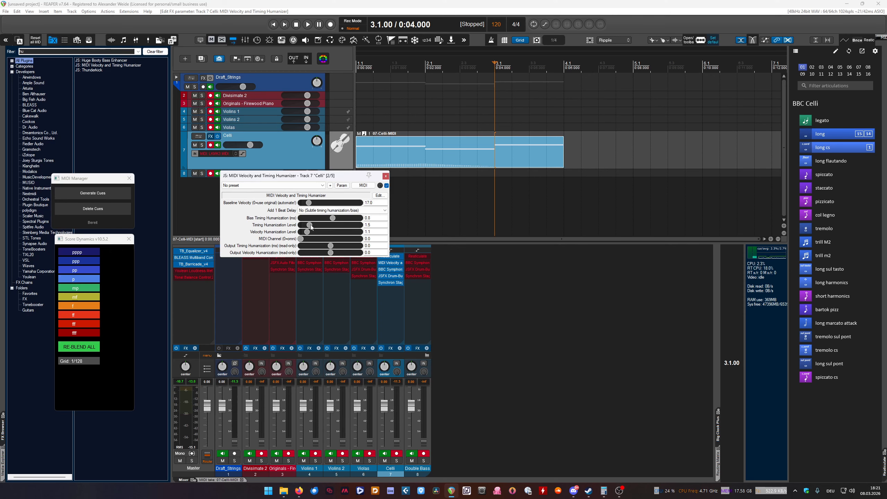
click(386, 176)
Step: Play the Celli item from the start with the humanizer active, stop playback and return to the MIDI editor
key(Home)
key(space)
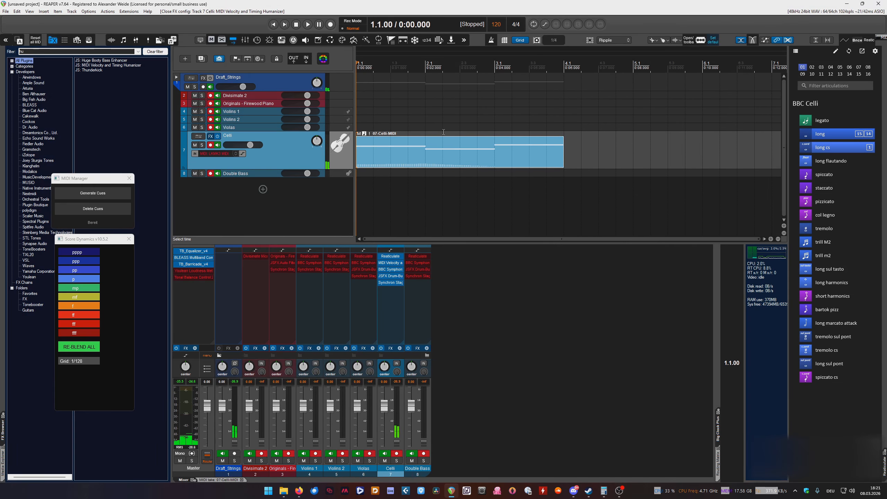
click(479, 156)
click(441, 151)
key(space)
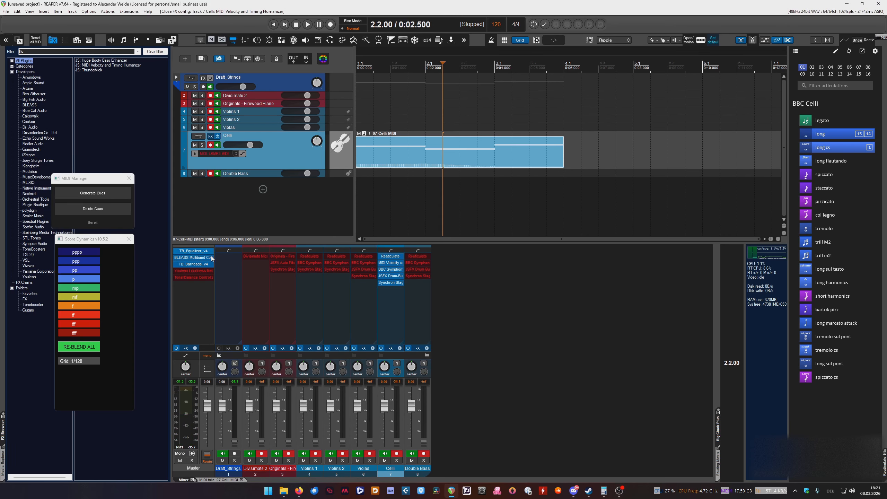
click(209, 480)
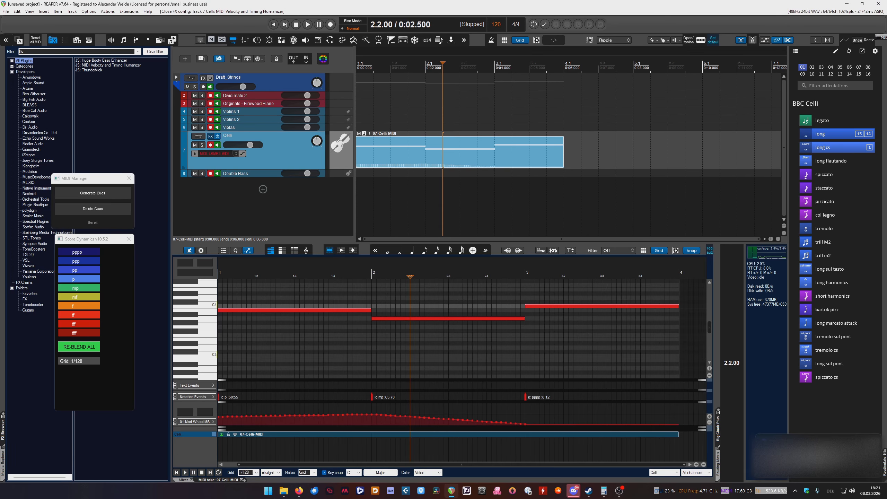
Step: Replace the pppp dynamic at bar 3 with ffff and re-blend all dynamics of the Celli item
click(190, 480)
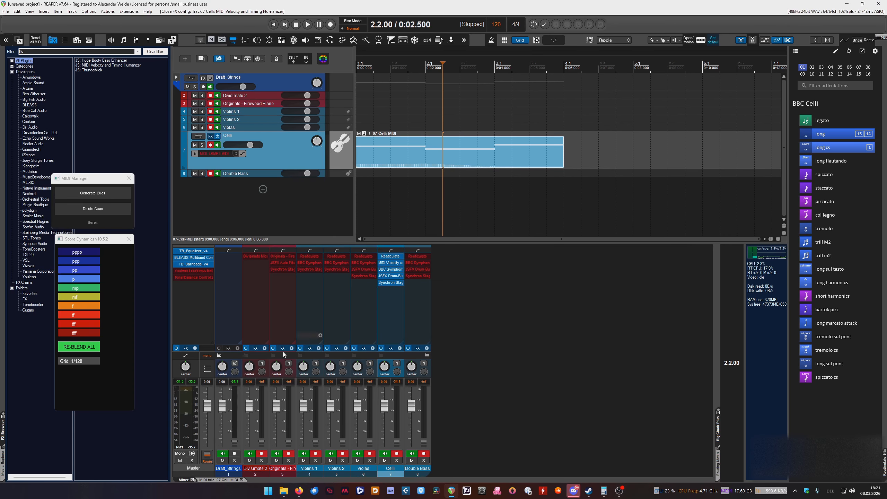
click(214, 480)
click(527, 400)
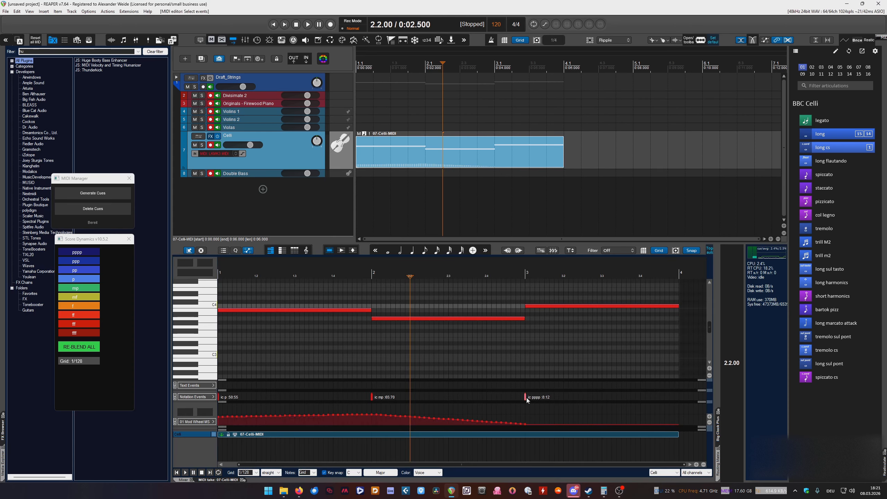
key(Delete)
click(525, 273)
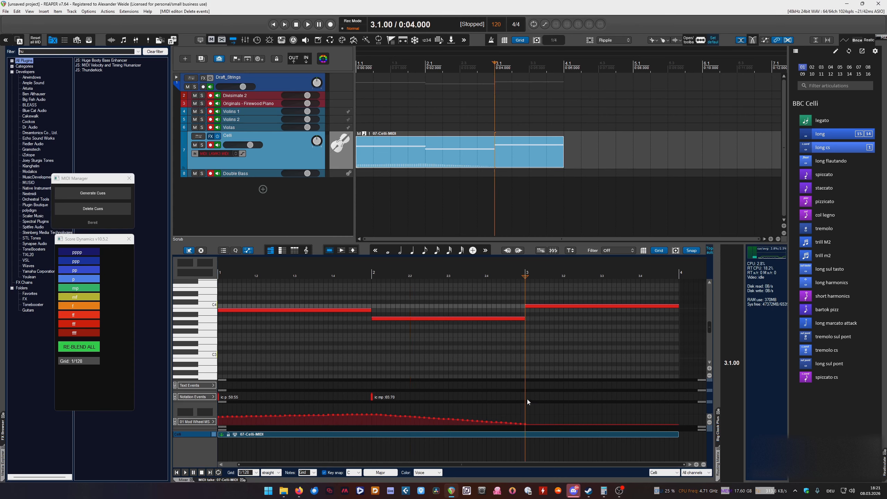
click(82, 335)
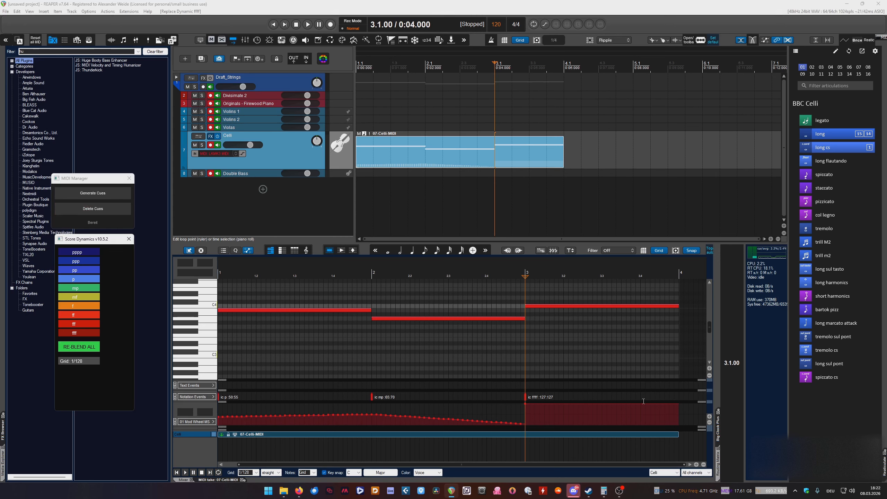
click(80, 347)
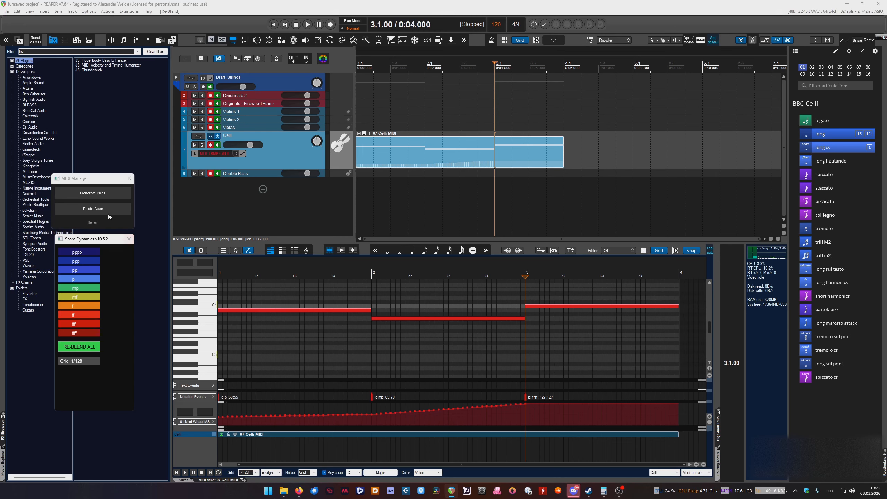
Step: Generate text cues from the Celli item's dynamics and check their labels on the item in the arrangement
click(93, 193)
click(581, 148)
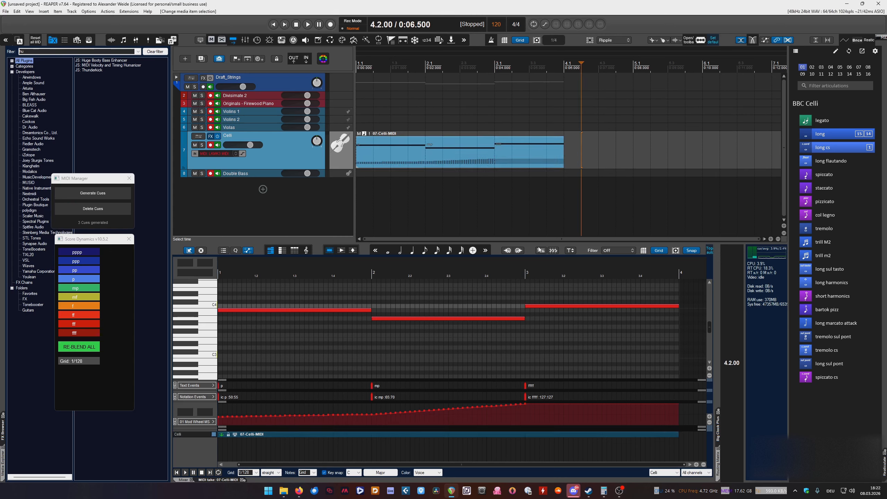
click(502, 159)
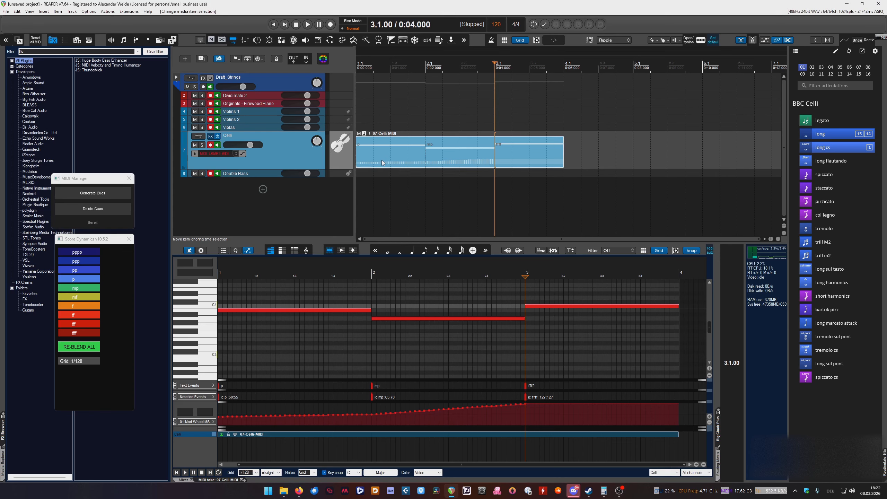
click(405, 123)
click(447, 148)
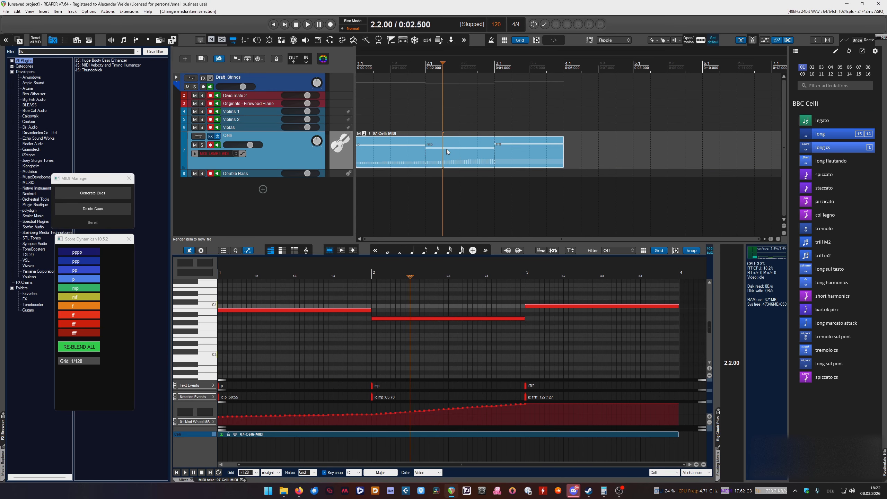
Step: Play the Celli item from the start, stop playback and place the edit cursor at bar 3
key(Home)
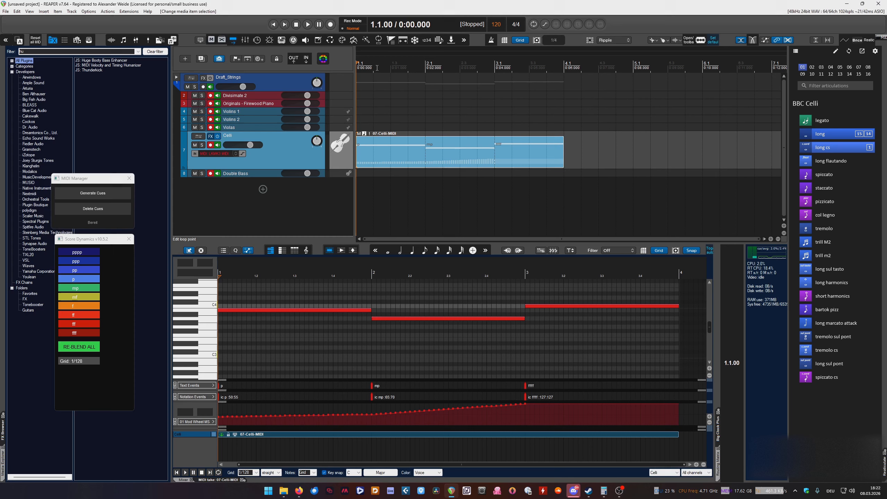
key(space)
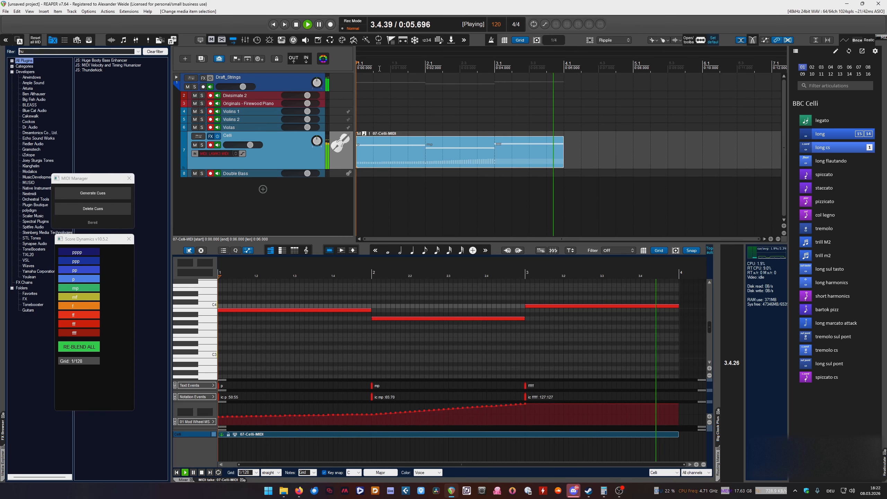
key(space)
click(408, 69)
click(425, 69)
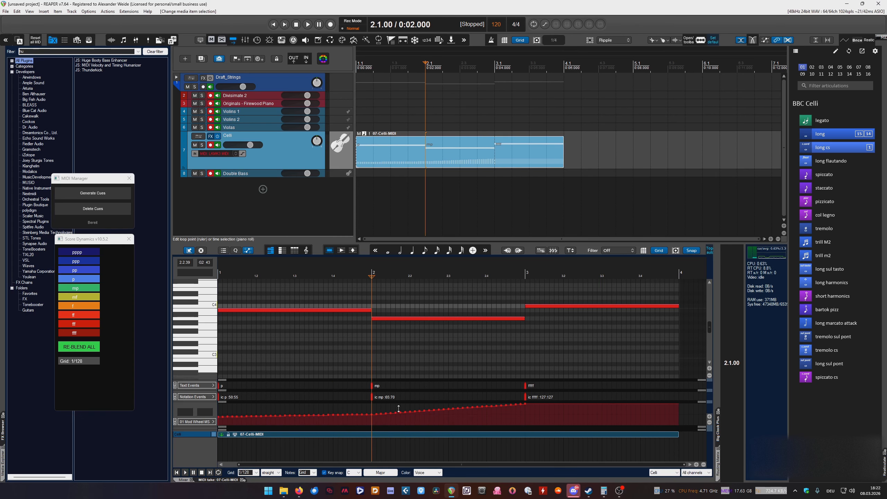
click(494, 69)
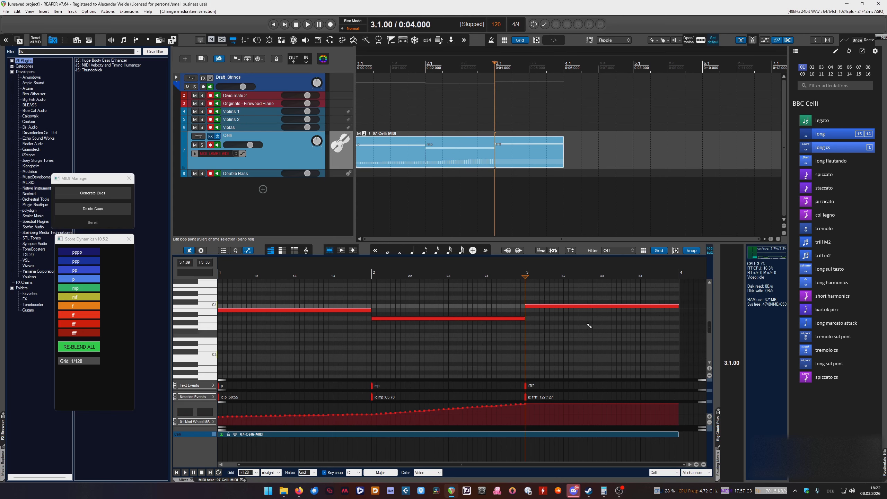
Step: Shorten the C4 note at bar 3 to a short note and fill the rest of the bar with repeated short C4 notes
drag(677, 306, 535, 314)
click(543, 307)
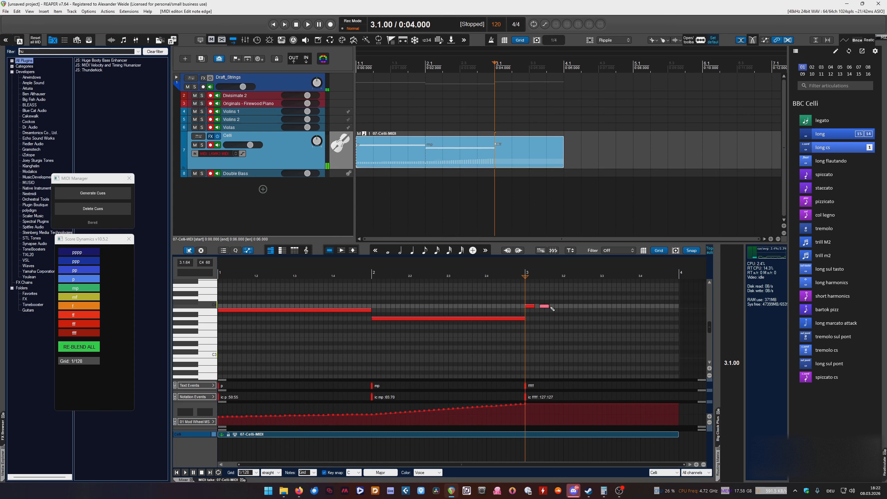
click(563, 306)
drag(580, 307, 592, 309)
click(601, 307)
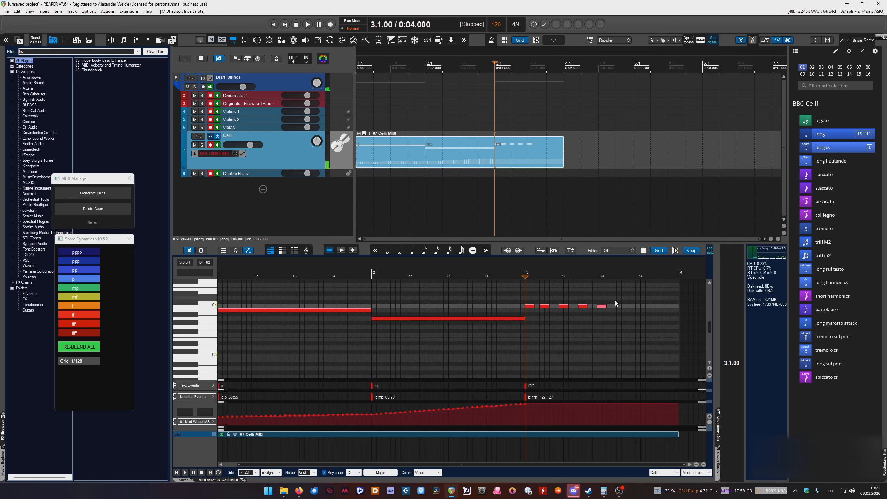
mouse_move(615, 301)
mouse_down()
mouse_move(534, 313)
mouse_move(631, 308)
mouse_up()
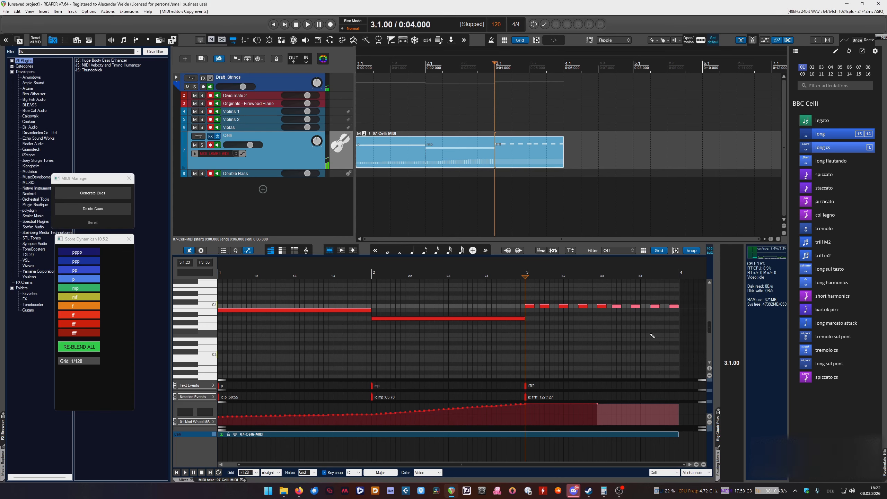
Step: Space the copied notes in the second half of bar 3 evenly and delete the surplus note at its end
right_click(652, 333)
click(584, 290)
click(619, 307)
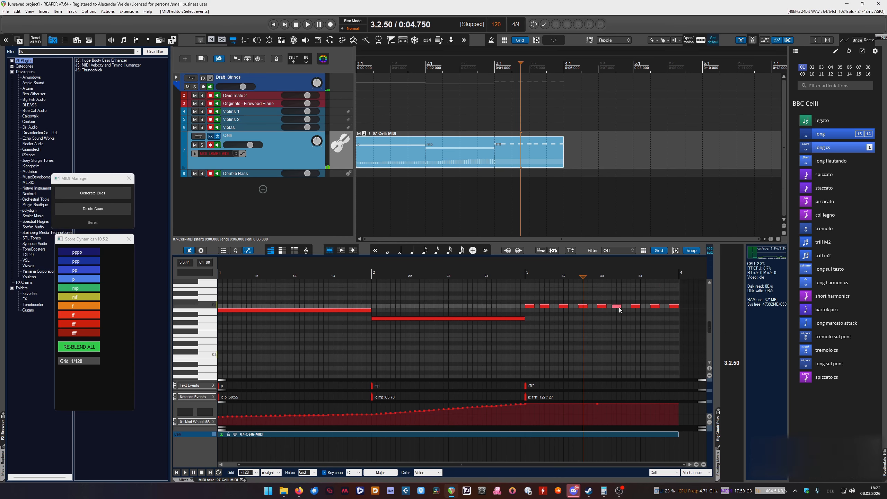
drag(635, 307, 661, 307)
double_click(672, 306)
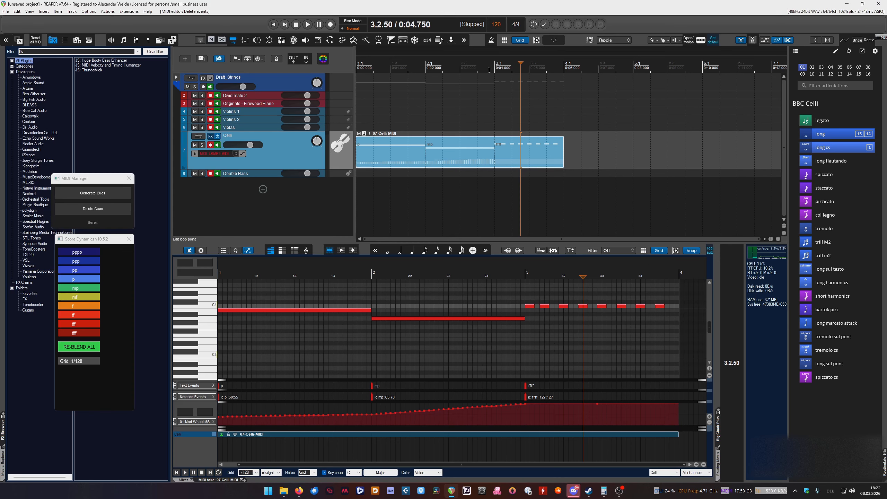
Step: Insert the pizzicato articulation at bar 3 and the legato articulation at bar 1 of the Celli item
click(502, 166)
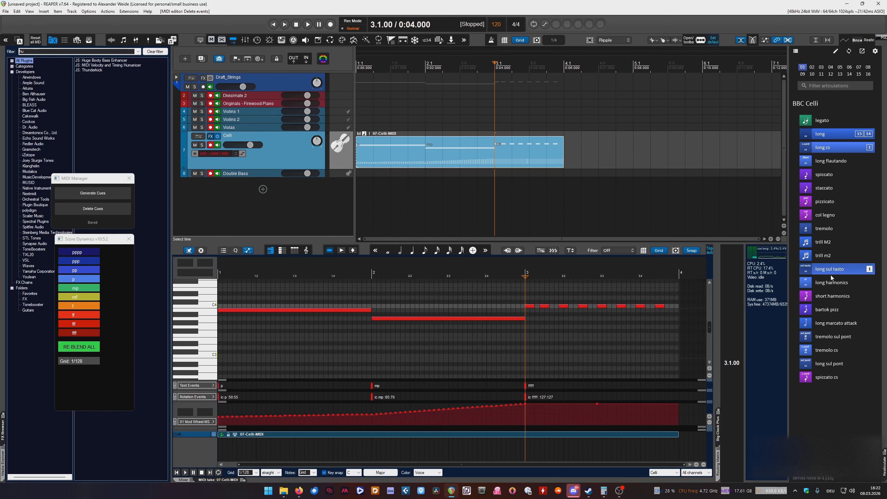
click(830, 206)
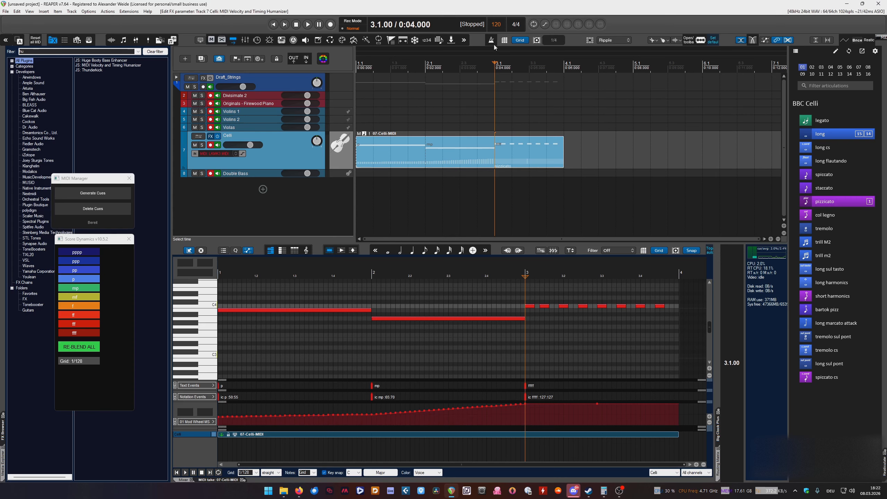
click(219, 276)
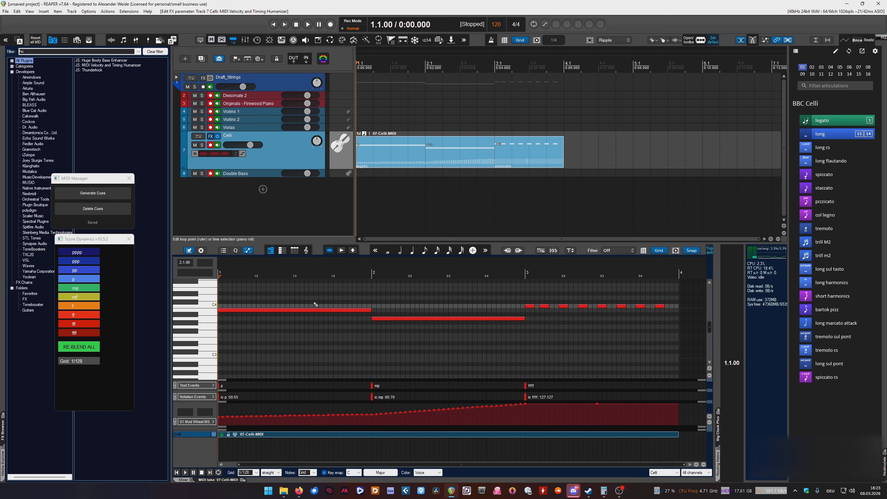
click(195, 397)
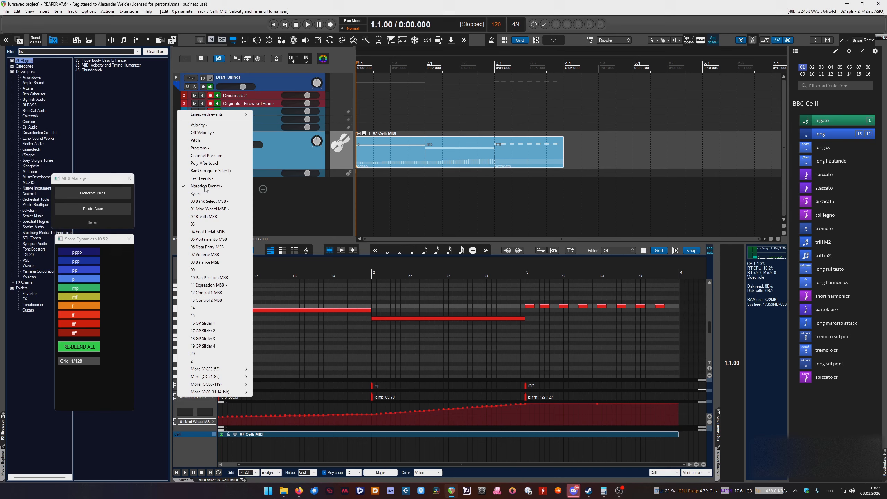
click(412, 207)
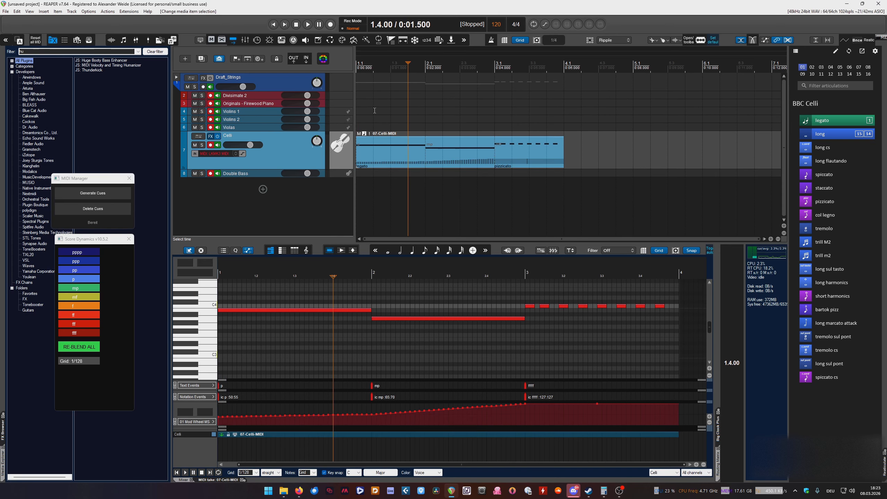
Step: Play the Celli item from the start to hear the legato and pizzicato articulations, stop, and reposition the Score Dynamics window
click(362, 62)
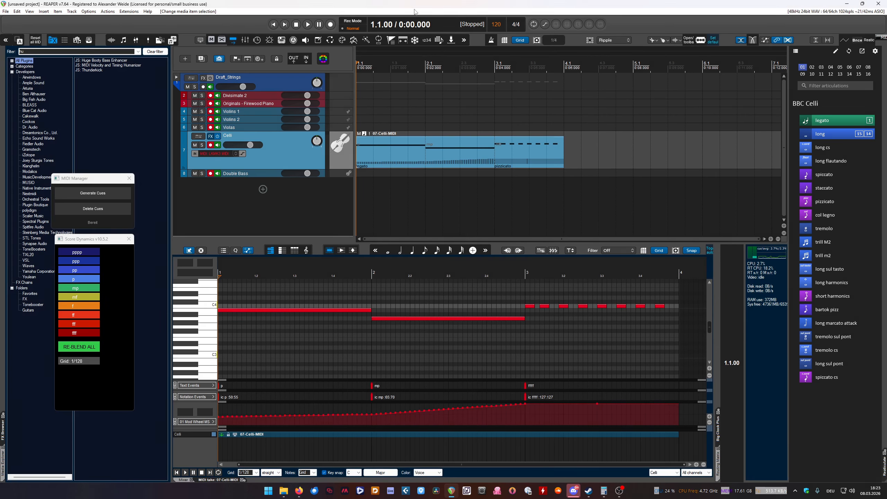
key(space)
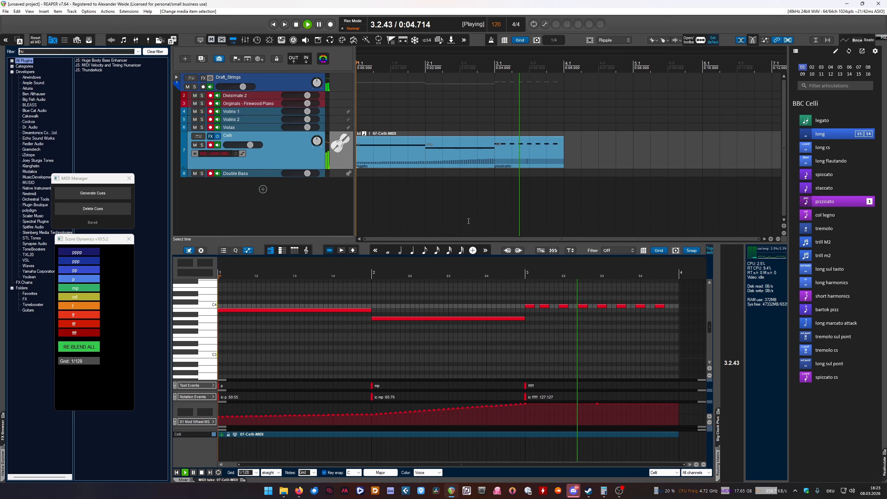
key(space)
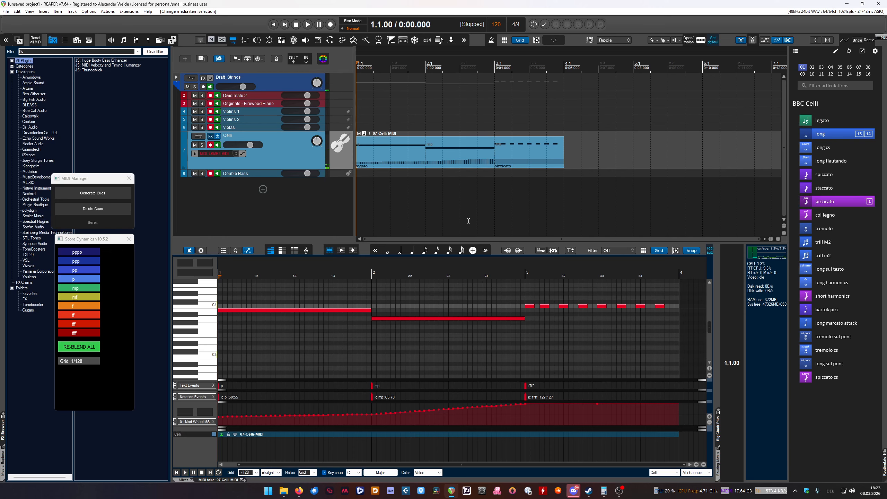
key(space)
key(space)
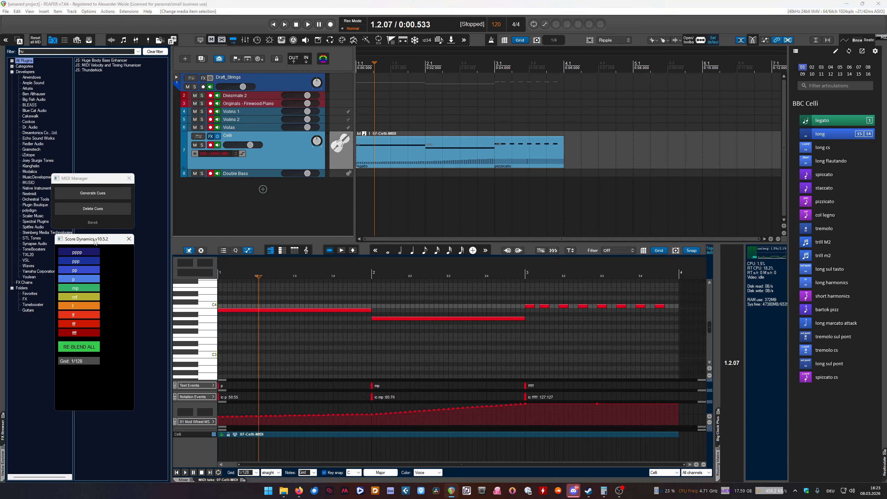
drag(95, 242, 92, 248)
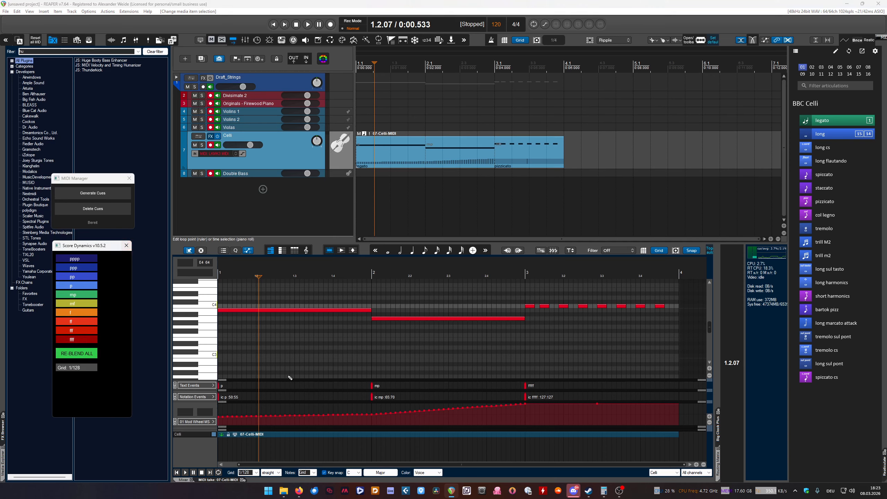